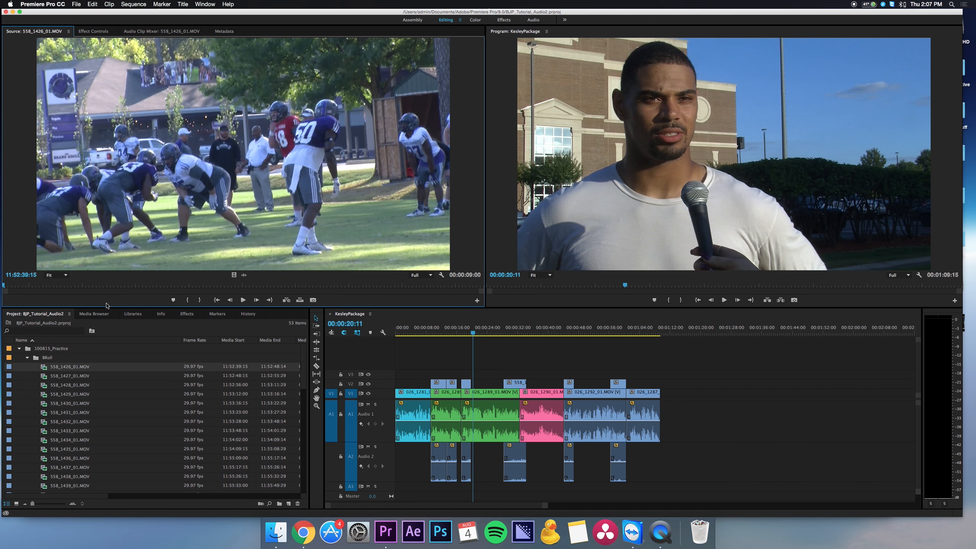
# Mark in and out points on 558_1426_01.MOV, ending at 11:52:47:02, and create a new sequence from the clip.
pyautogui.moveTo(93, 284); pyautogui.dragTo(405, 282)
pyautogui.press('i')
pyautogui.click(147, 281)
pyautogui.press('o')
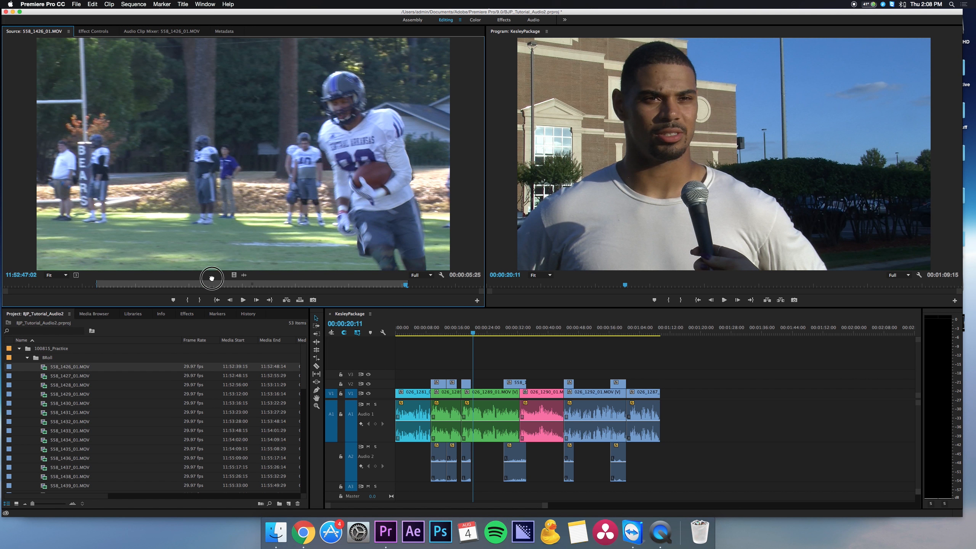
pyautogui.click(287, 504)
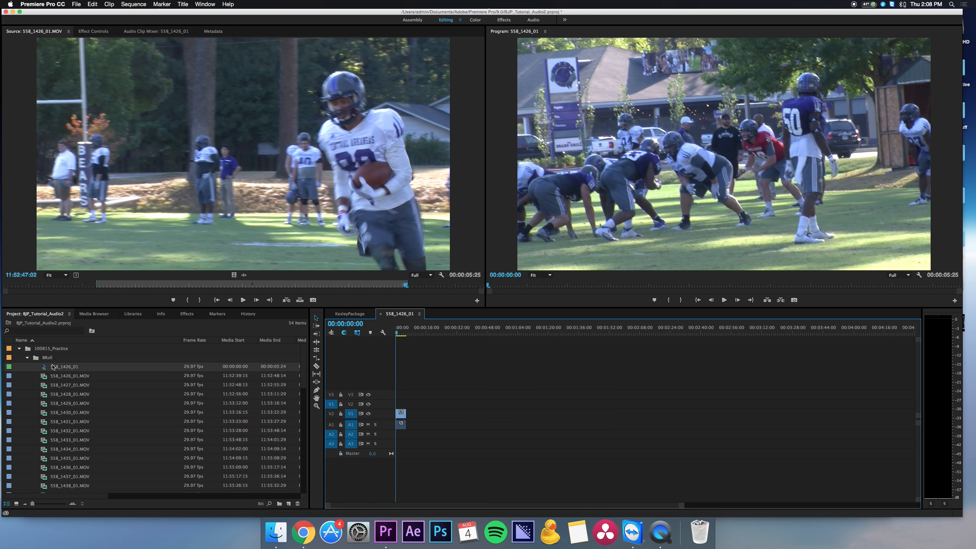
# Rename the new sequence VOSOT_Football and move it out of the BRoll bin.
pyautogui.click(54, 367)
pyautogui.write('VO')
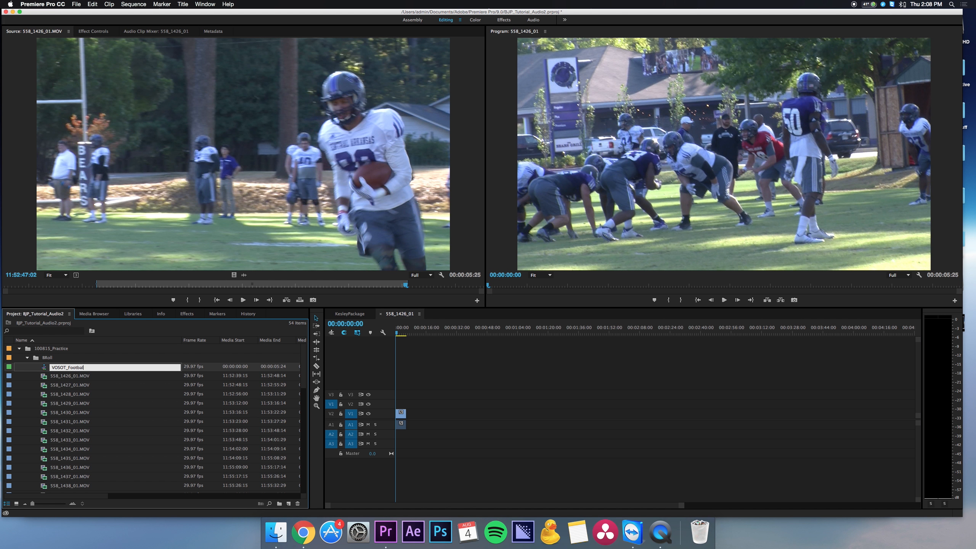
pyautogui.write('SOT_Football')
pyautogui.press('Tab')
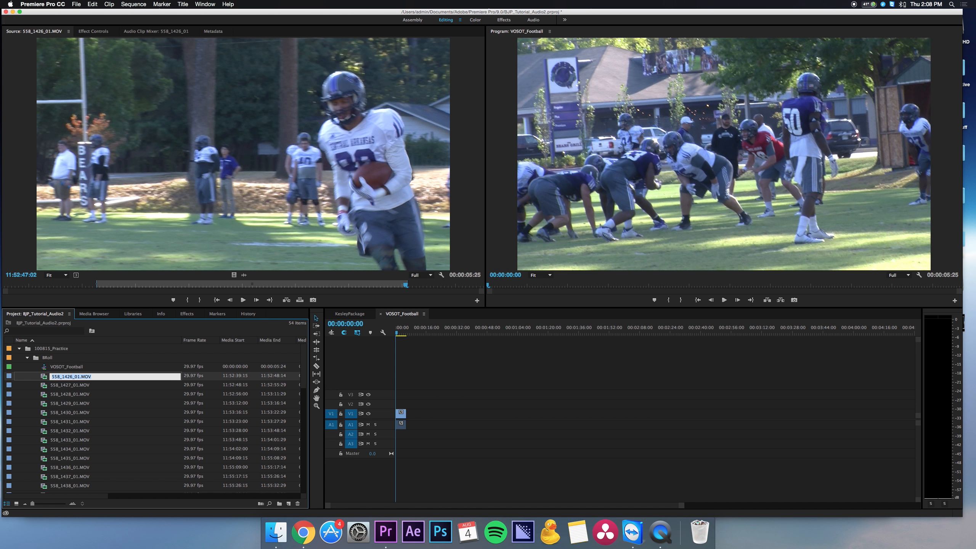
pyautogui.click(45, 368)
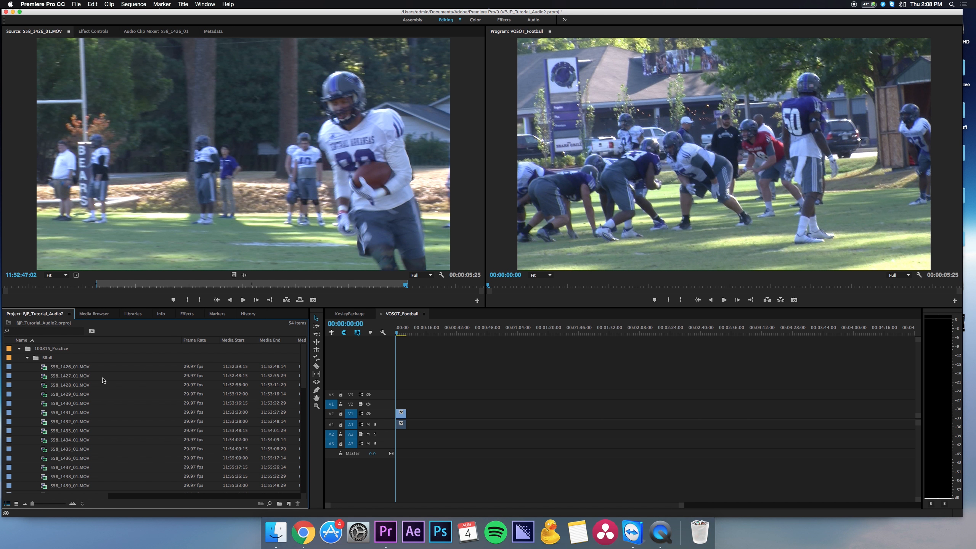
# Mark a range in 558_1435_01.MOV ending at 11:54:38:01 and place it in the timeline past the first clip.
pyautogui.doubleClick(70, 394)
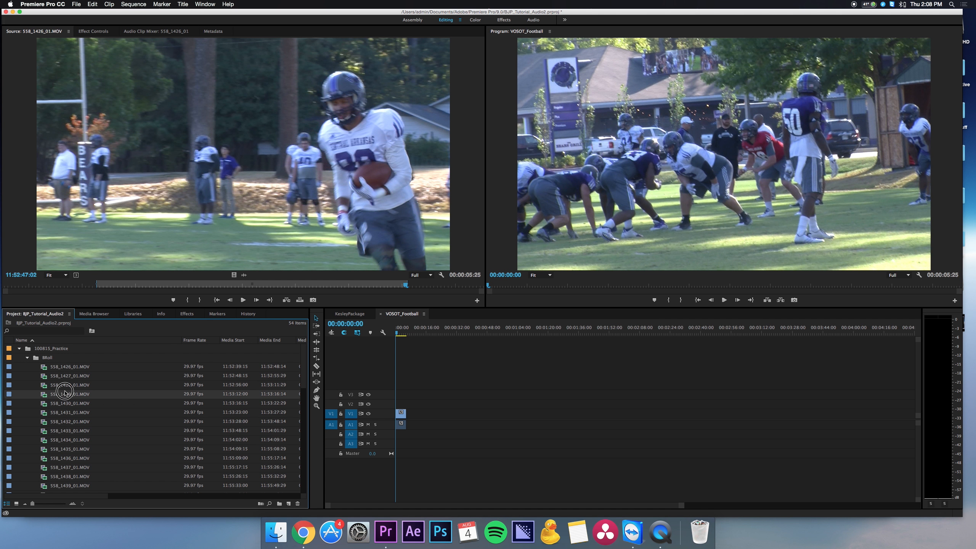
pyautogui.doubleClick(73, 448)
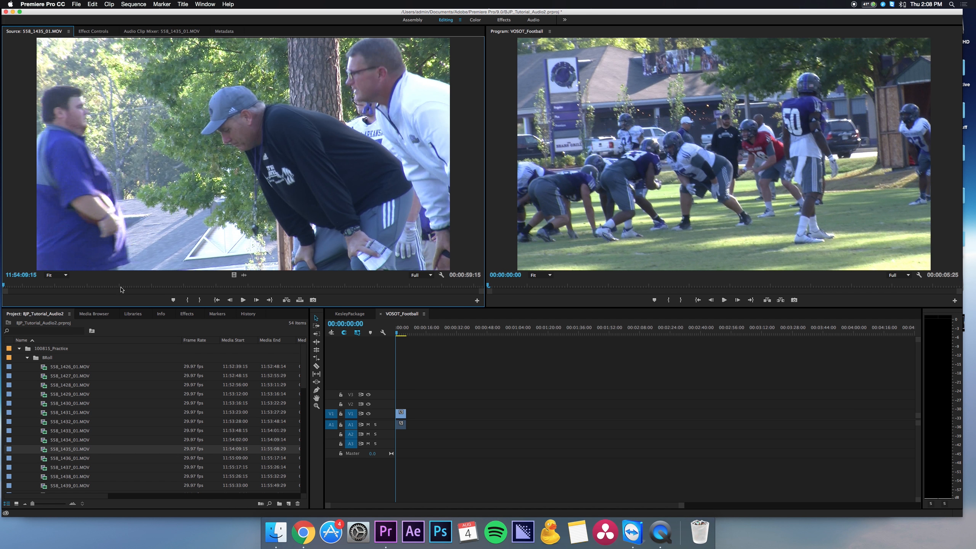
pyautogui.moveTo(73, 287); pyautogui.dragTo(456, 414)
pyautogui.press('i')
pyautogui.press('o')
# Split the 558_1435_01 clip with the Razor tool and move its first piece against the end of the first clip.
pyautogui.press('c')
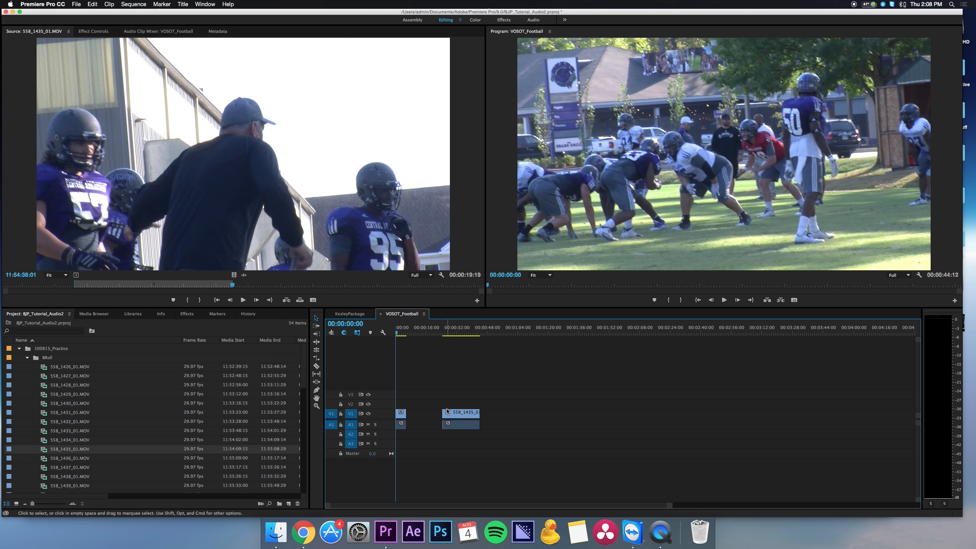
pyautogui.click(463, 414)
pyautogui.press('v')
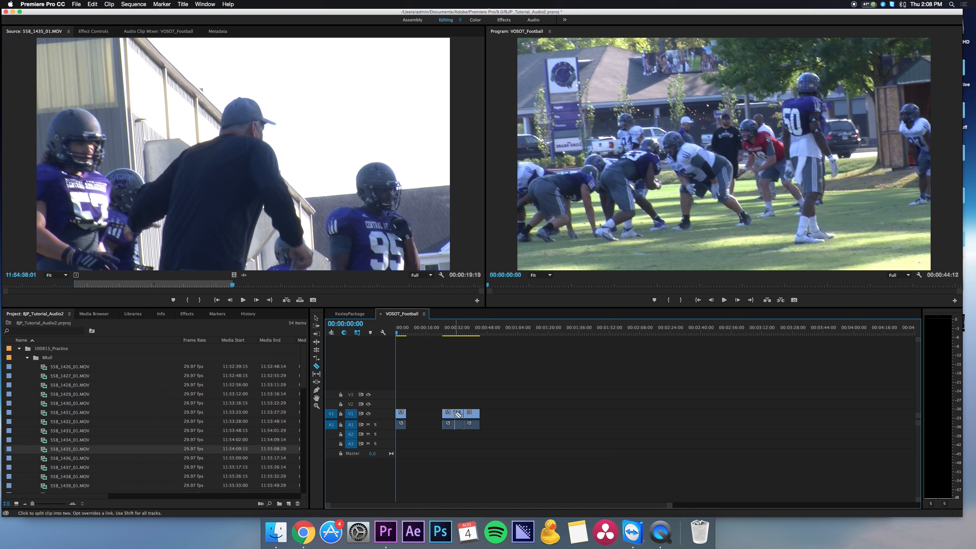
pyautogui.moveTo(455, 416); pyautogui.dragTo(416, 417)
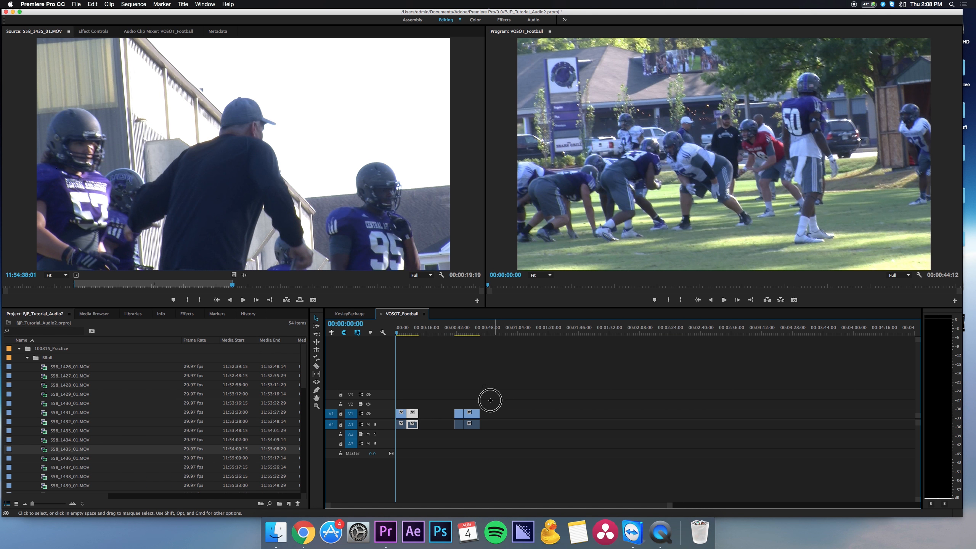
# Delete the leftover 558_1435_01 pieces and put the playhead at the end of the sequence.
pyautogui.click(404, 332)
pyautogui.moveTo(404, 333); pyautogui.dragTo(378, 333)
pyautogui.press('Down')
pyautogui.press('Down')
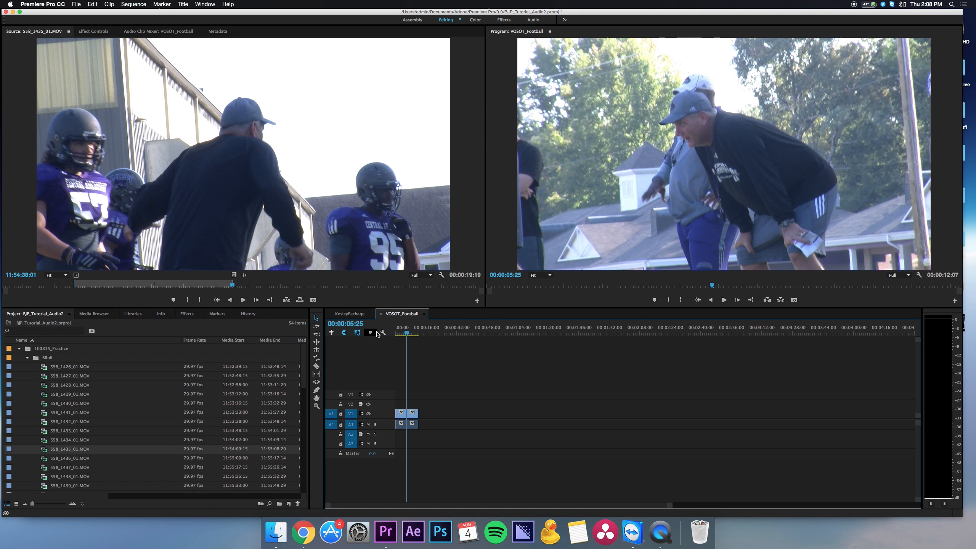
# Mark 558_1441_01.MOV from 11:56:00:05 to 11:56:05:26 and add it after the second clip in the timeline.
pyautogui.scroll(-3, 69, 457)
pyautogui.doubleClick(69, 458)
pyautogui.click(97, 287)
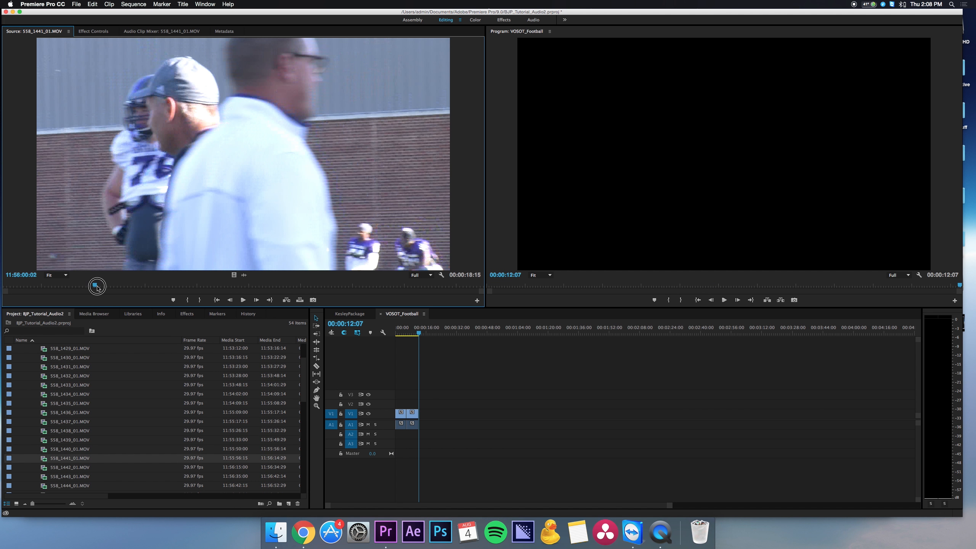
pyautogui.press('i')
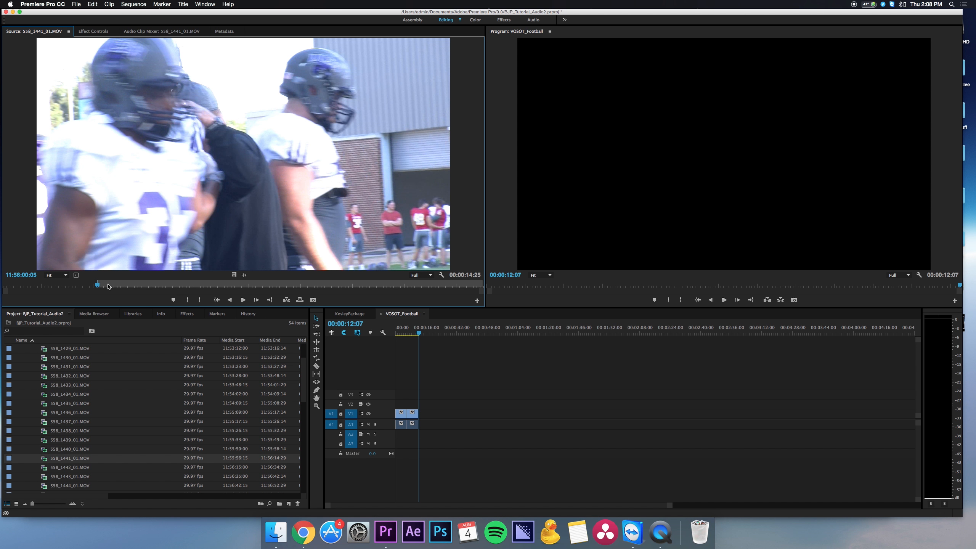
pyautogui.click(166, 286)
pyautogui.press('o')
pyautogui.click(246, 285)
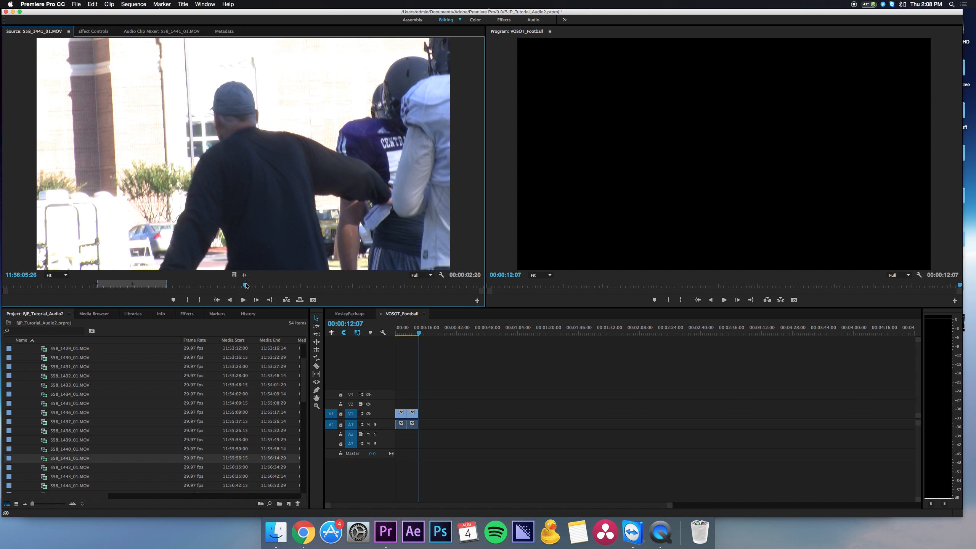
pyautogui.press('o')
pyautogui.moveTo(242, 219); pyautogui.dragTo(437, 419)
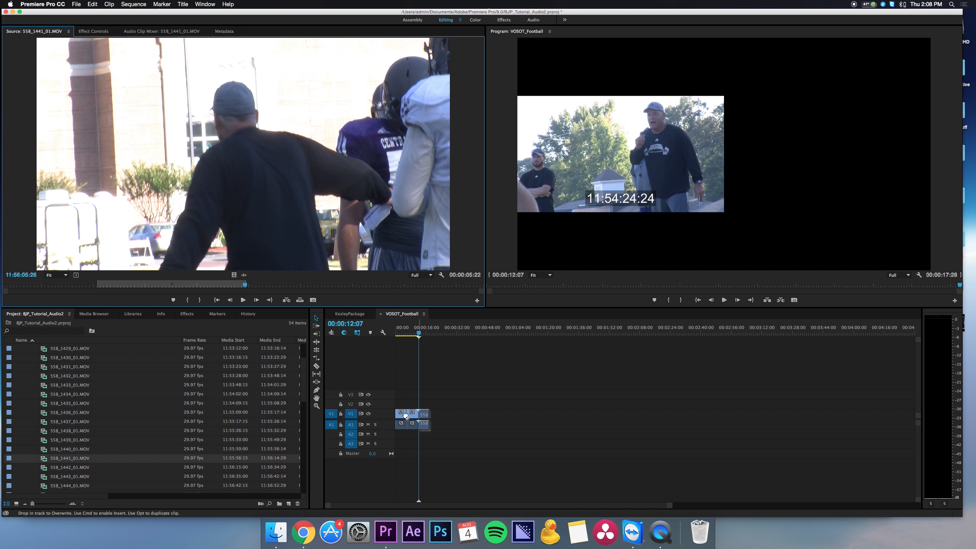
# Mark a range in 558_1448_01.MOV starting at 11:57:16:17 and append it to the end of the sequence.
pyautogui.scroll(-4, 115, 423)
pyautogui.doubleClick(69, 430)
pyautogui.click(91, 285)
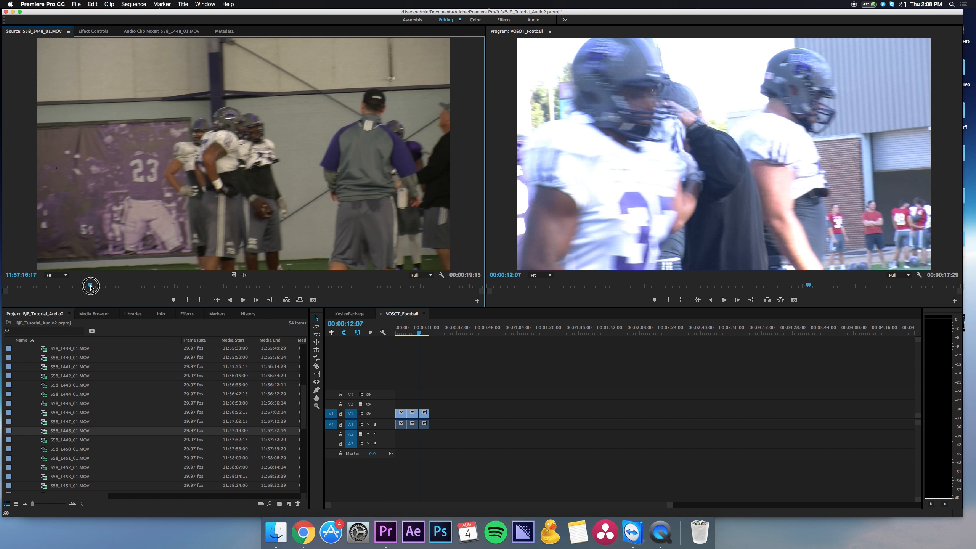
pyautogui.press('i')
pyautogui.click(250, 286)
pyautogui.press('o')
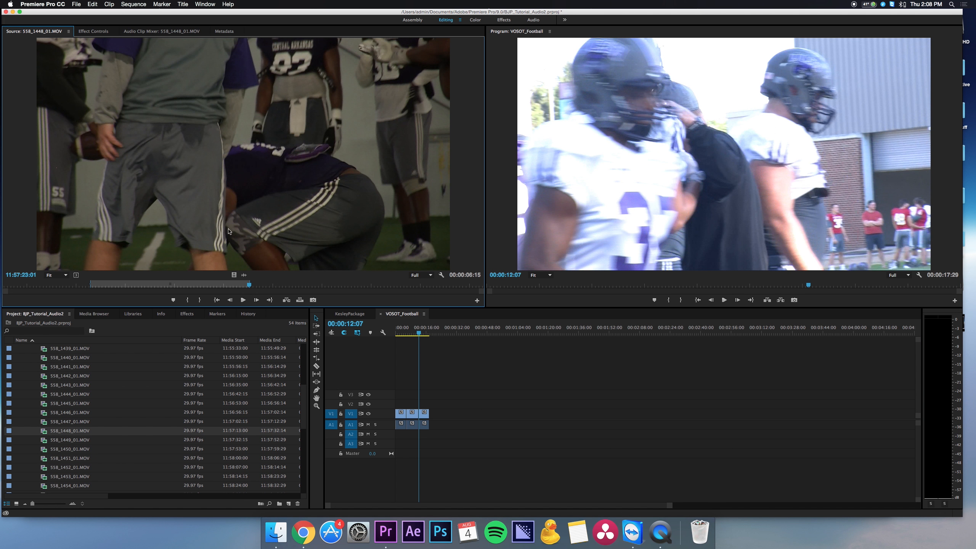
pyautogui.click(195, 285)
pyautogui.press('o')
pyautogui.moveTo(246, 216); pyautogui.dragTo(432, 418)
# Mark a range in 558_1456_01.MOV starting at 11:58:42:17, append it to the sequence, and put the playhead at the sequence's end.
pyautogui.scroll(-4, 65, 419)
pyautogui.doubleClick(64, 406)
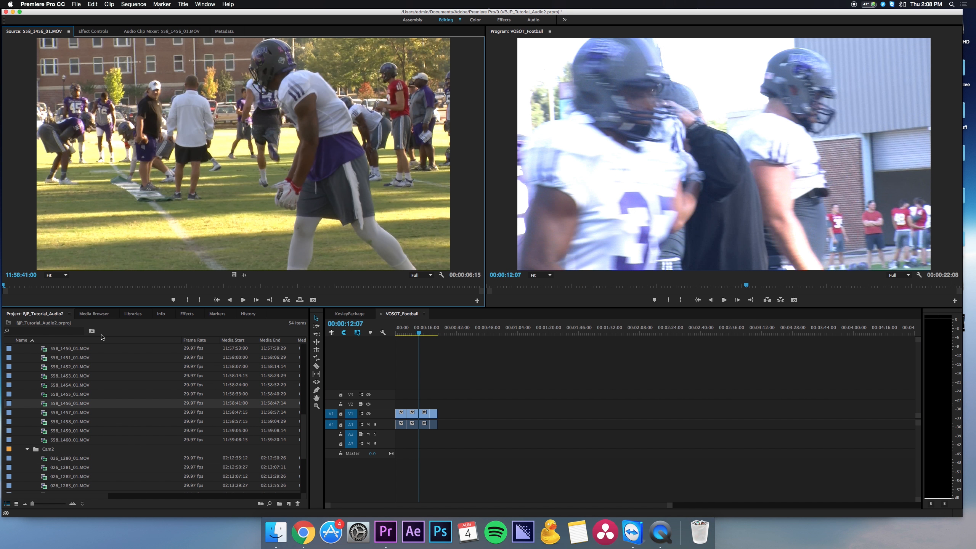
pyautogui.click(116, 285)
pyautogui.press('i')
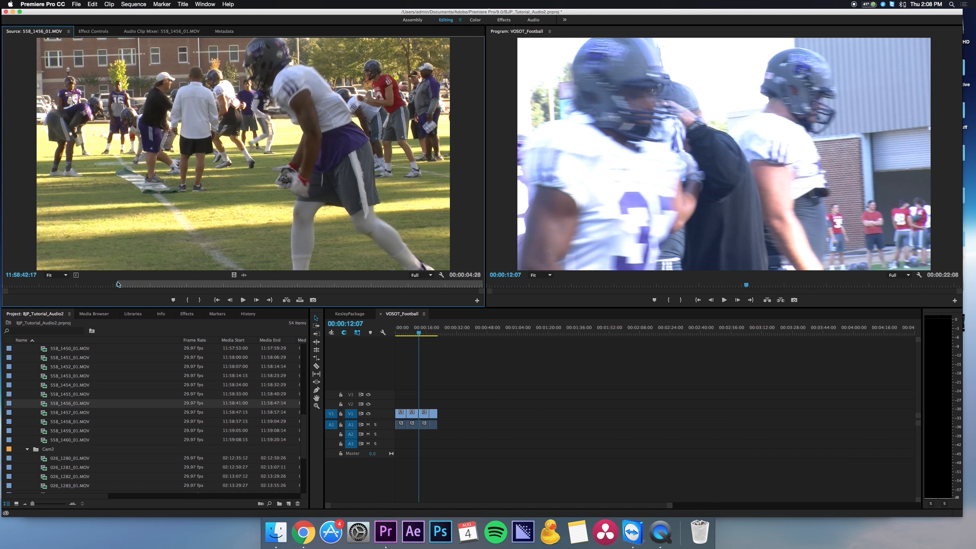
pyautogui.click(281, 286)
pyautogui.press('o')
pyautogui.click(436, 287)
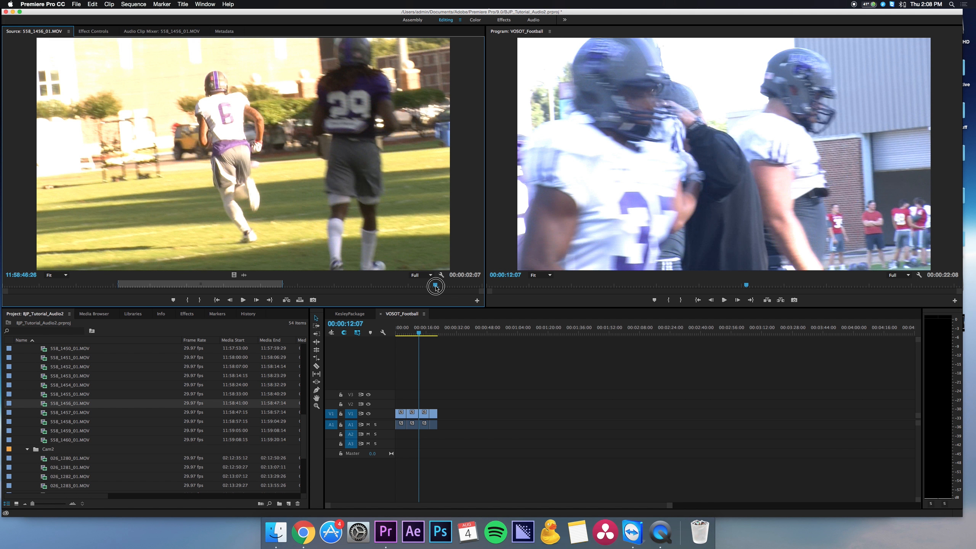
pyautogui.press('o')
pyautogui.moveTo(361, 232); pyautogui.dragTo(438, 409)
pyautogui.moveTo(432, 331); pyautogui.dragTo(446, 334)
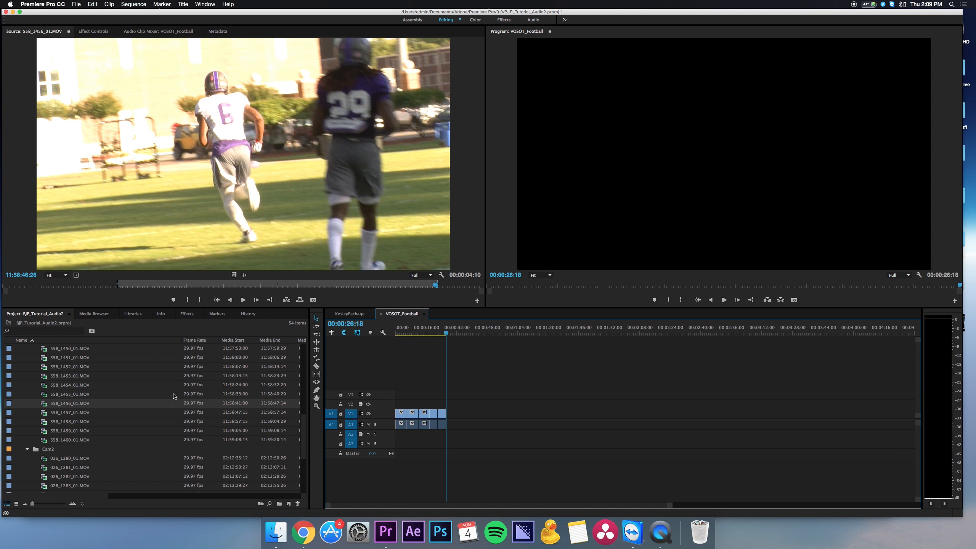
# Mark 558_1459_01.MOV from 11:59:05:12 to the clip's end and append it to the sequence.
pyautogui.doubleClick(116, 431)
pyautogui.click(57, 285)
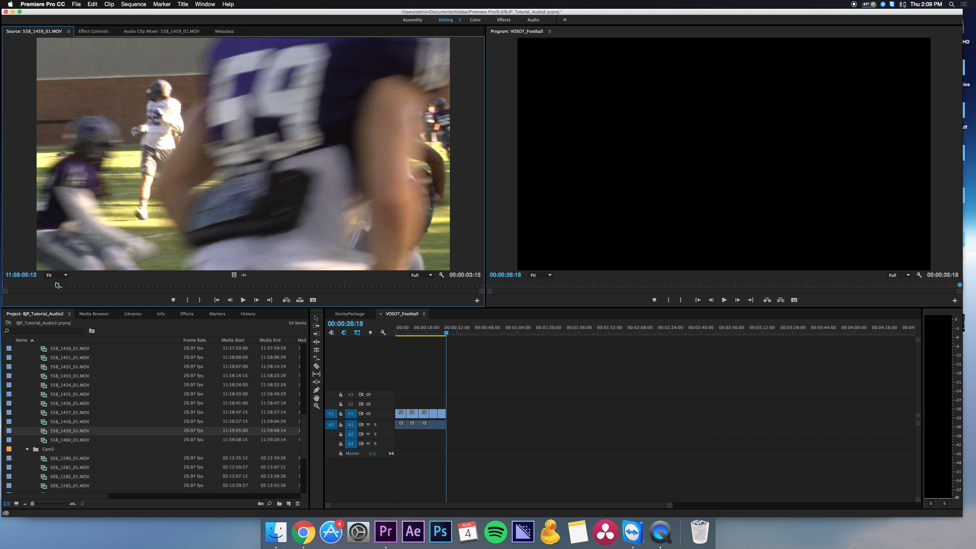
pyautogui.moveTo(57, 285); pyautogui.dragTo(380, 290)
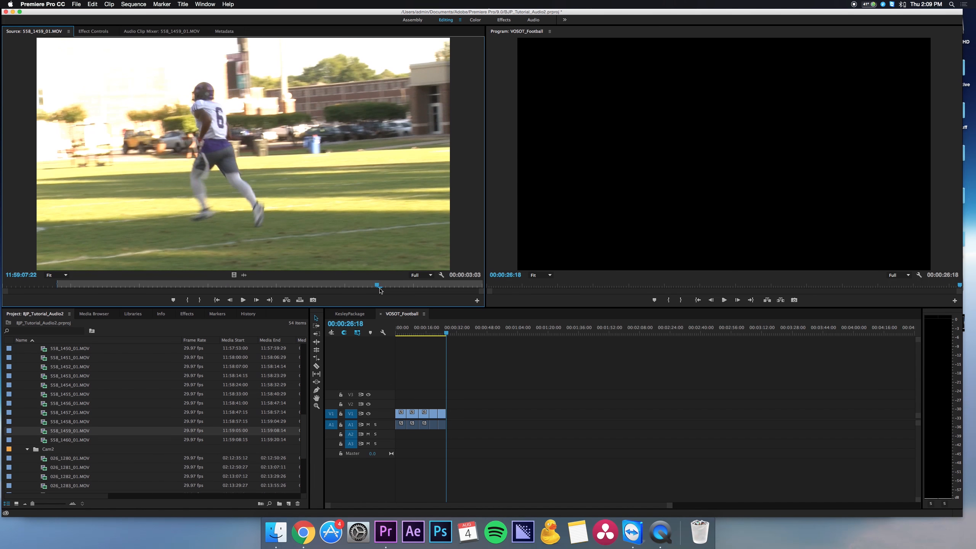
pyautogui.press('o')
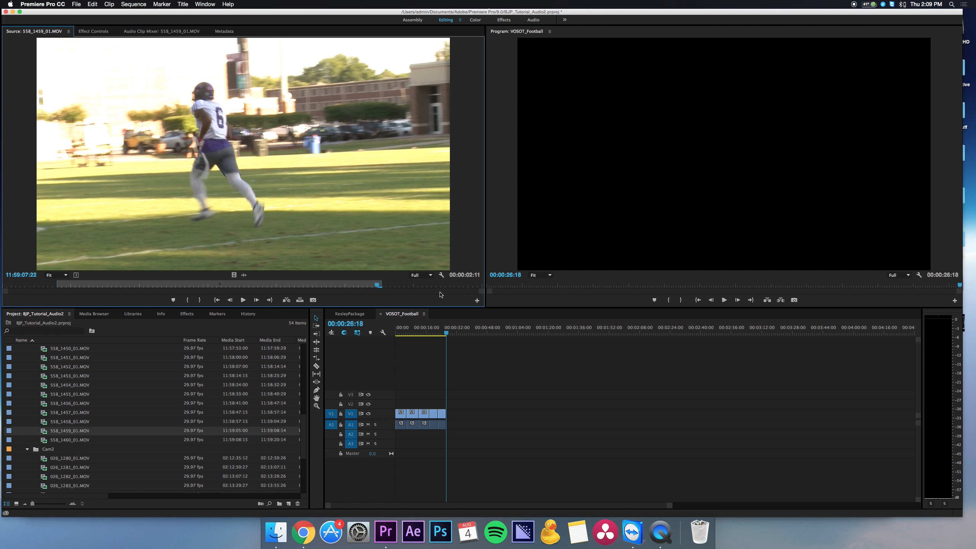
pyautogui.press('space')
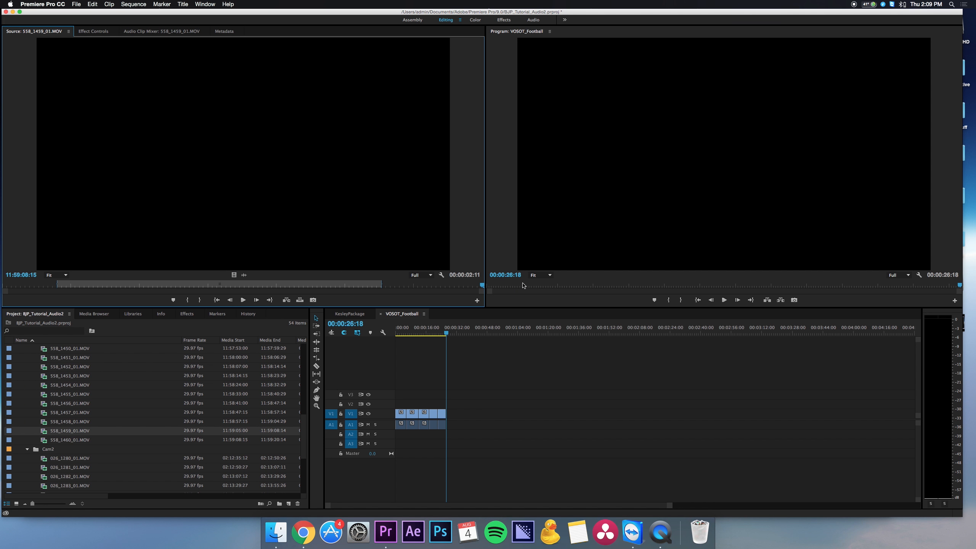
pyautogui.press('o')
pyautogui.moveTo(208, 232); pyautogui.dragTo(449, 413)
pyautogui.press('Down')
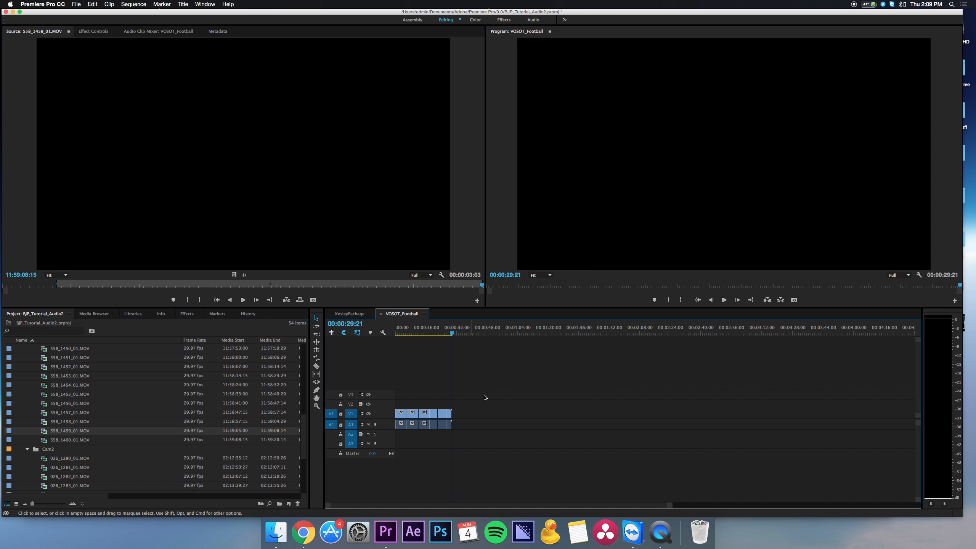
# Increase the height of the Audio 1 and Video 1 tracks and give all clips in the sequence the Forest label.
pyautogui.moveTo(353, 430); pyautogui.dragTo(352, 454)
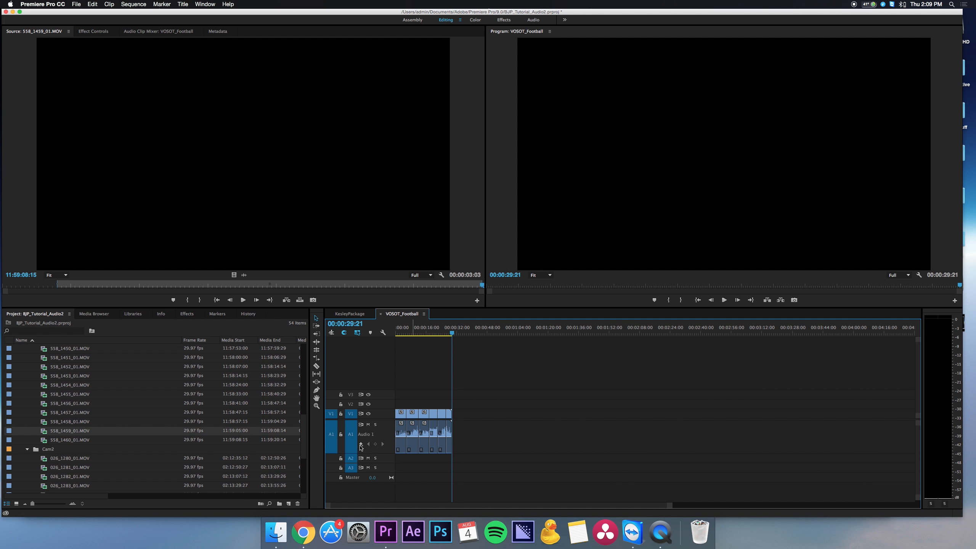
pyautogui.moveTo(374, 419); pyautogui.dragTo(377, 409)
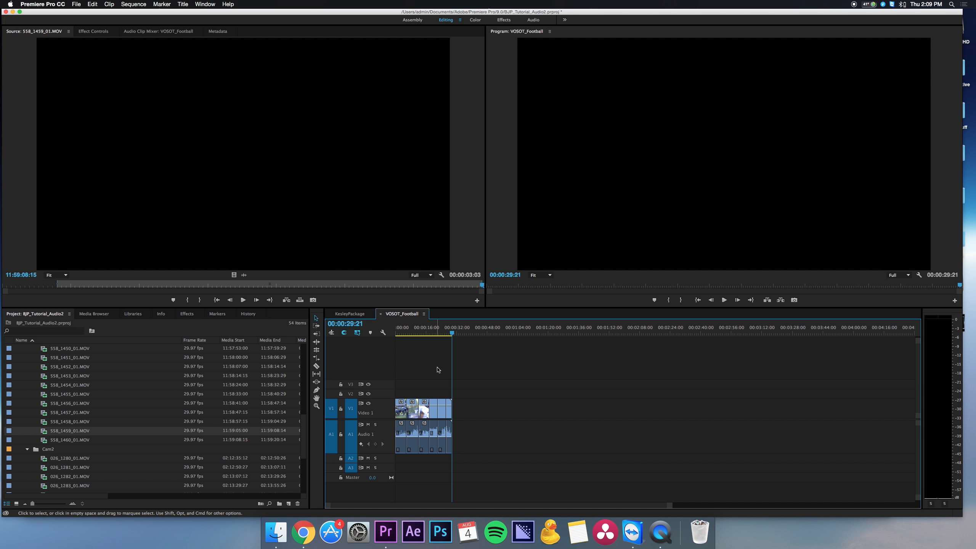
pyautogui.moveTo(472, 374); pyautogui.dragTo(391, 475)
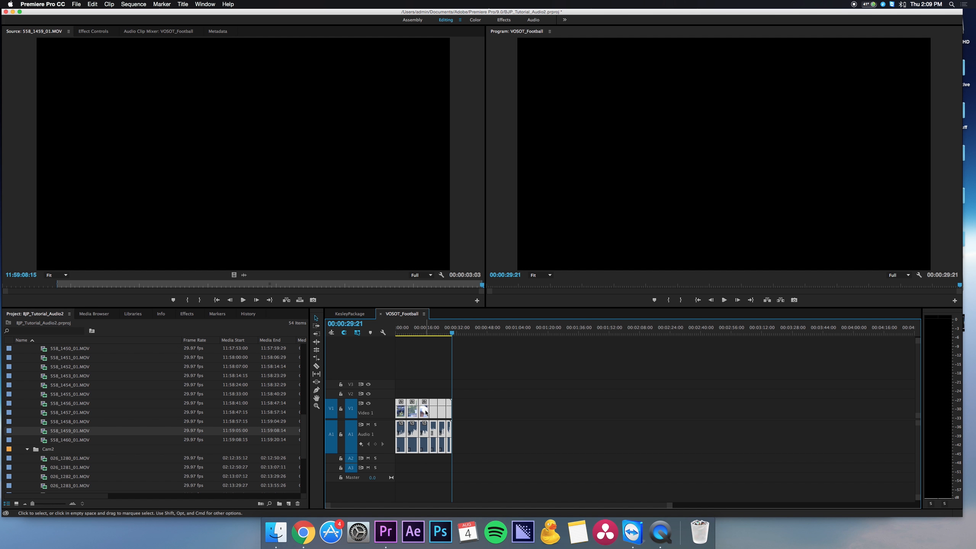
pyautogui.rightClick(425, 414)
pyautogui.moveTo(442, 349)
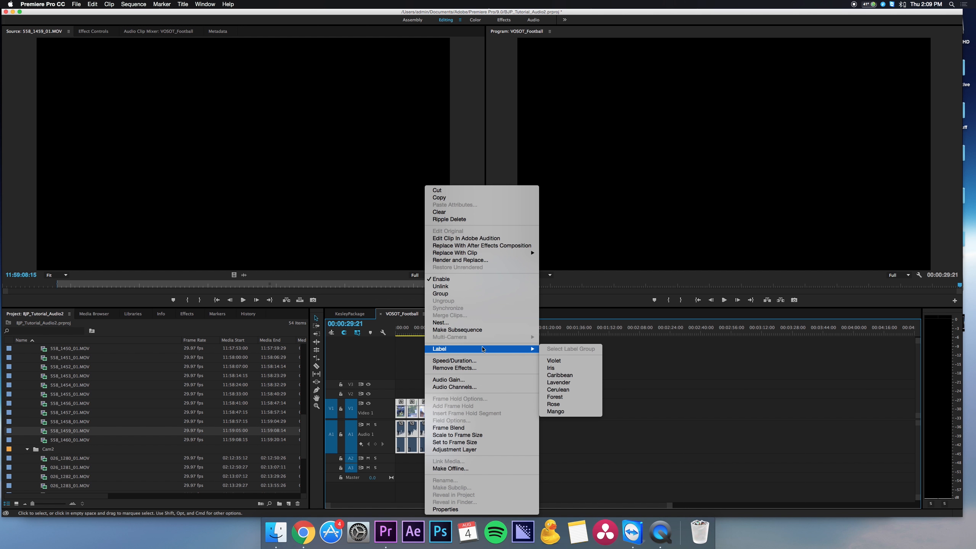
pyautogui.click(570, 396)
pyautogui.click(442, 388)
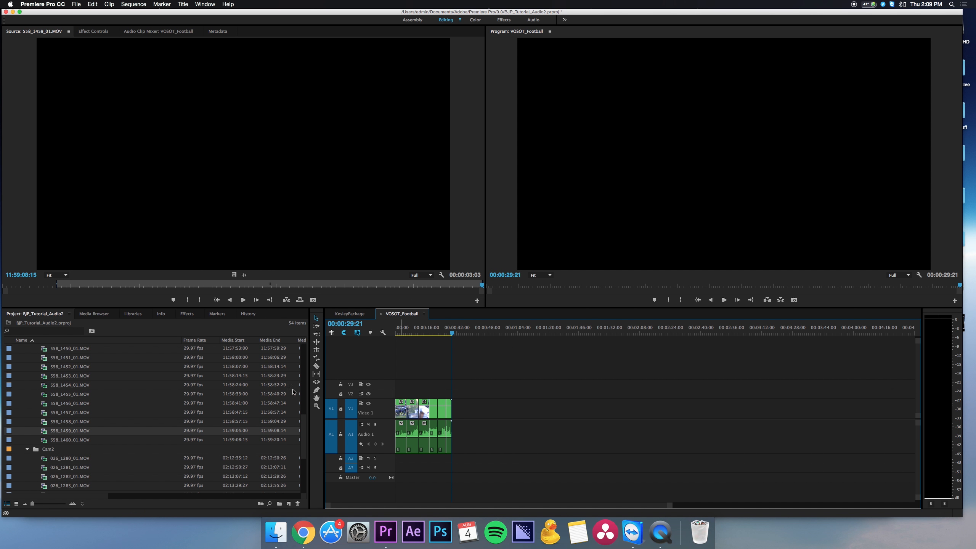
# Open the interview clip 026_1291_01.MOV from the Cam2 bin and display its audio waveform in the Source monitor.
pyautogui.scroll(-5, 61, 418)
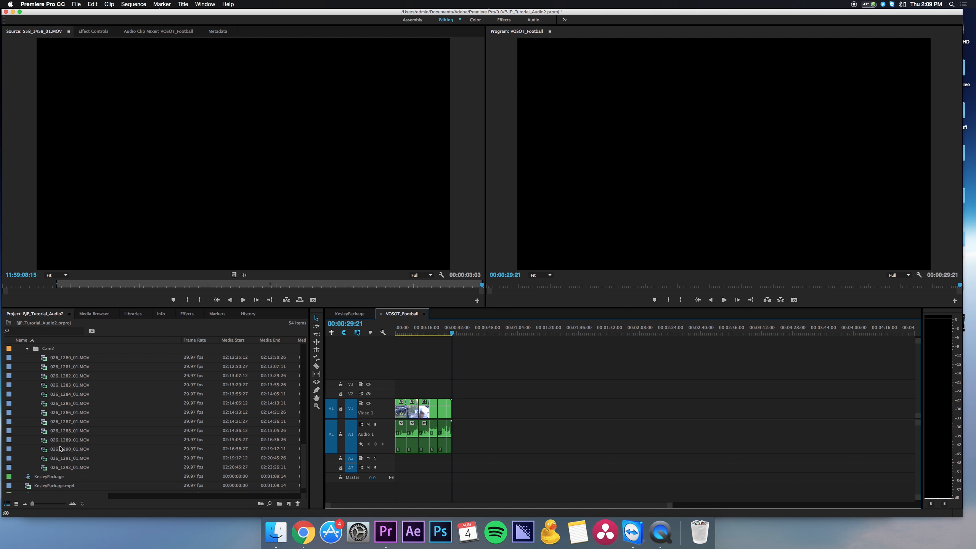
pyautogui.doubleClick(56, 459)
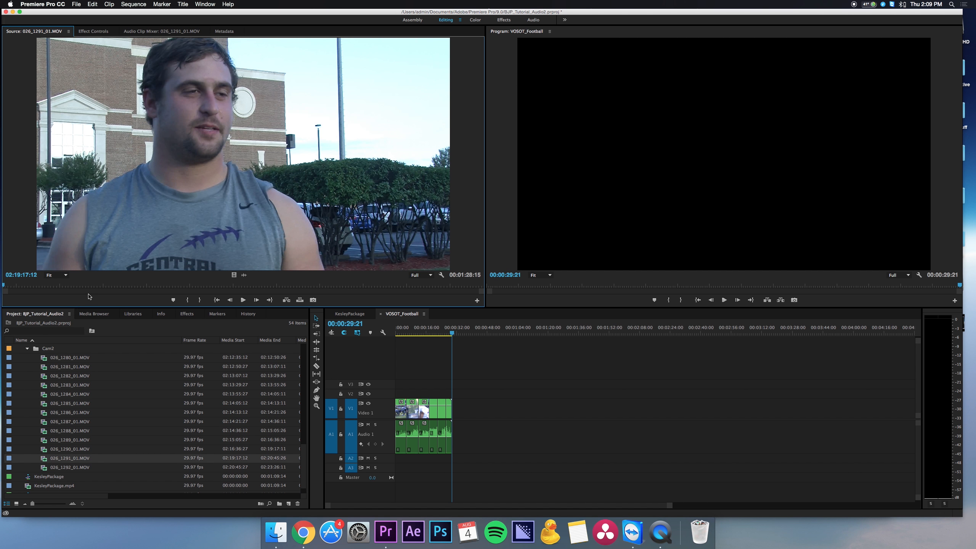
pyautogui.click(442, 275)
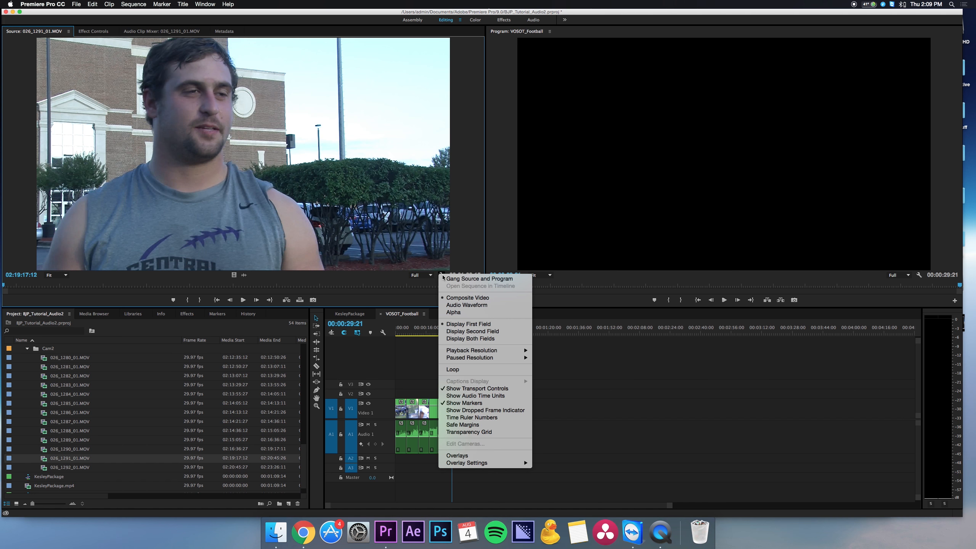
pyautogui.click(457, 307)
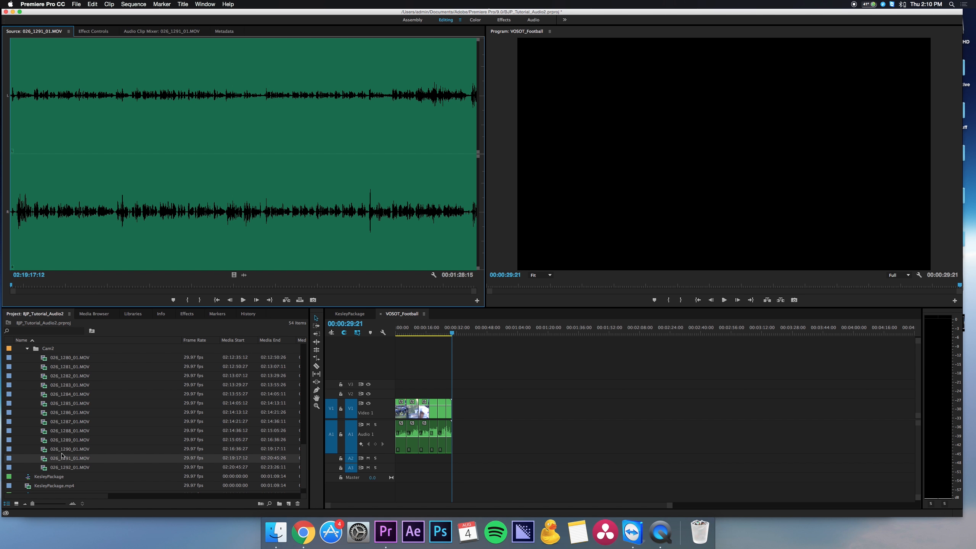
# Place 026_1291_01.MOV after the B-roll in the sequence and feed both its left and right audio channels from the right source channel.
pyautogui.moveTo(43, 462); pyautogui.dragTo(485, 417)
pyautogui.moveTo(543, 382); pyautogui.dragTo(498, 459)
pyautogui.click(504, 429)
pyautogui.rightClick(505, 430)
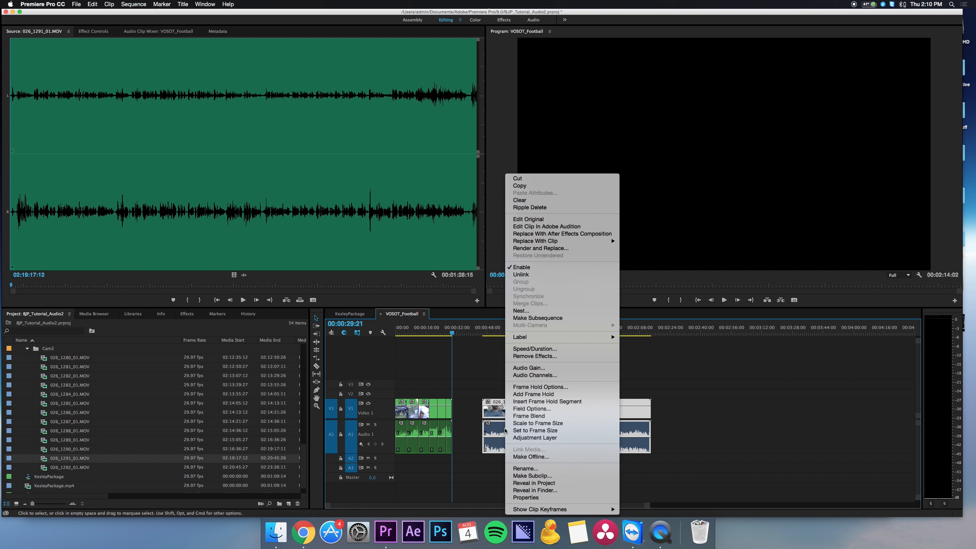
pyautogui.click(553, 376)
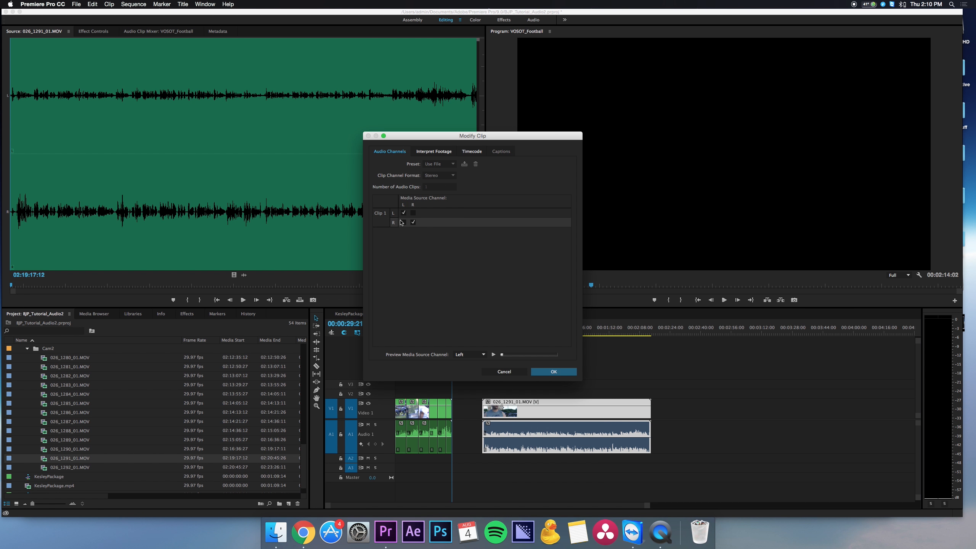
pyautogui.click(411, 214)
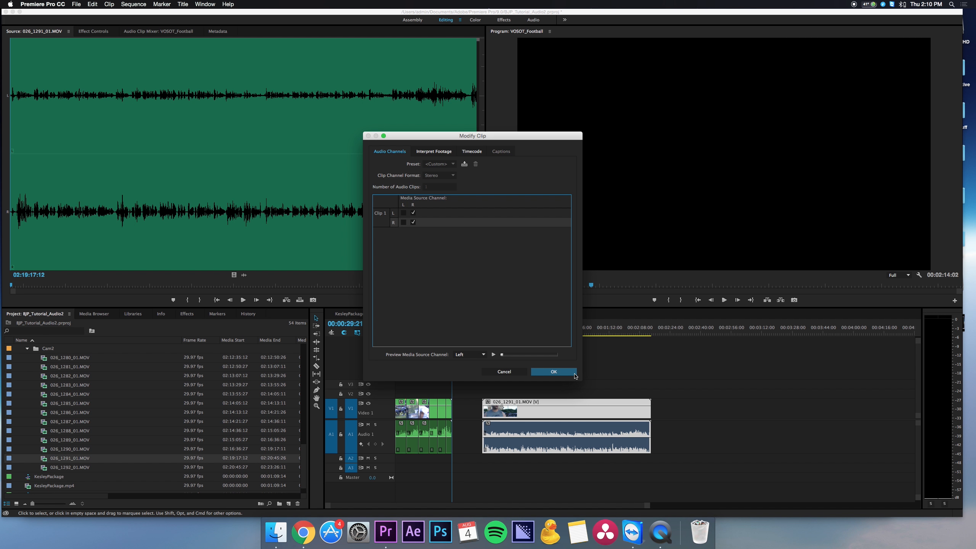
pyautogui.click(575, 375)
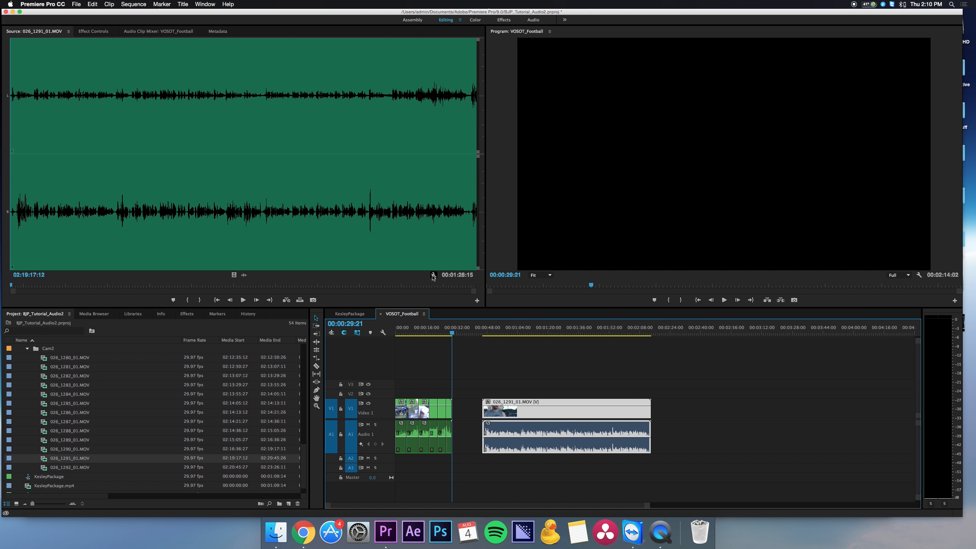
# Return the Source monitor to its video view and play the interview clip in the sequence from 00:00:59:04 to check its audio.
pyautogui.click(433, 275)
pyautogui.click(461, 296)
pyautogui.click(508, 334)
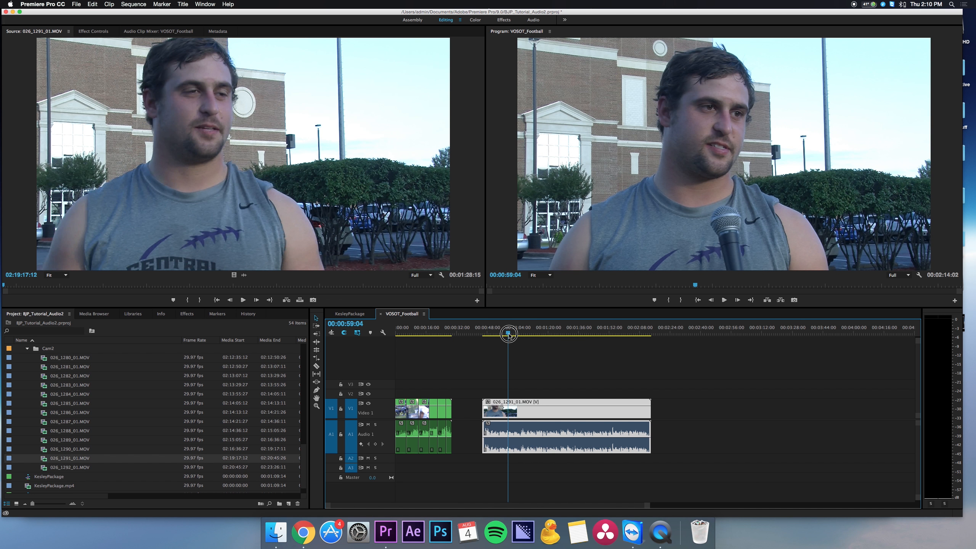
pyautogui.press('space')
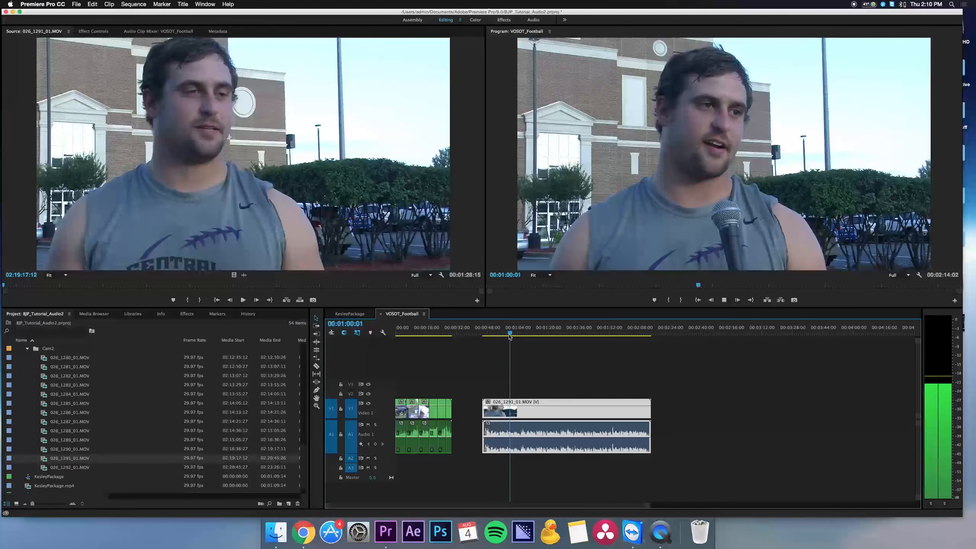
pyautogui.press('space')
# Find the start of the answer in the 026_1291_01.MOV interview, split the clip at 00:00:49:28, and delete the portion before the cut.
pyautogui.press('z')
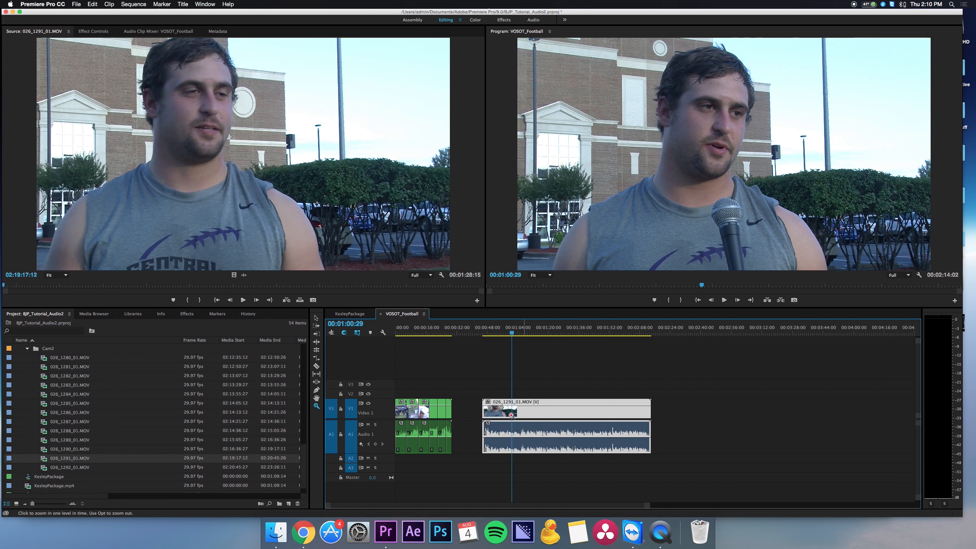
pyautogui.click(533, 410)
pyautogui.click(597, 409)
pyautogui.click(596, 327)
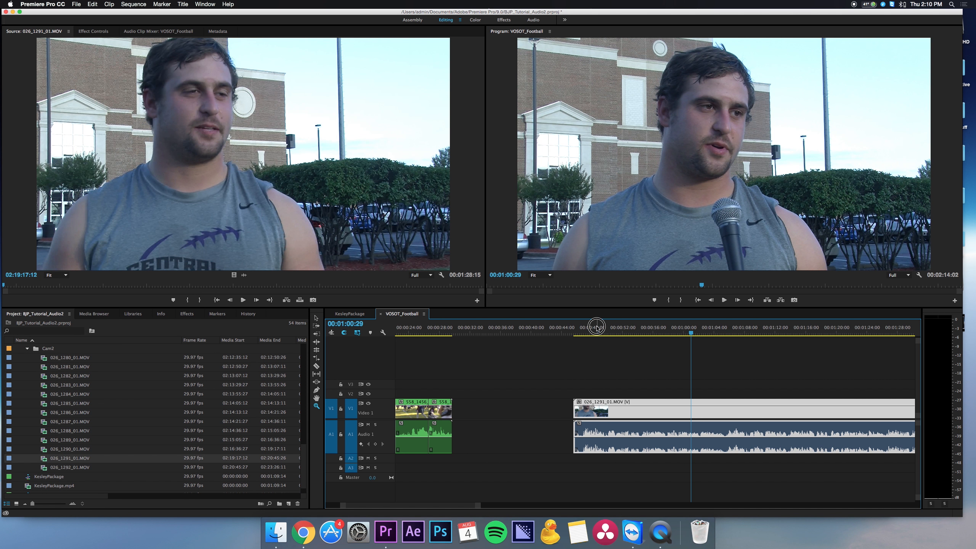
pyautogui.press('space')
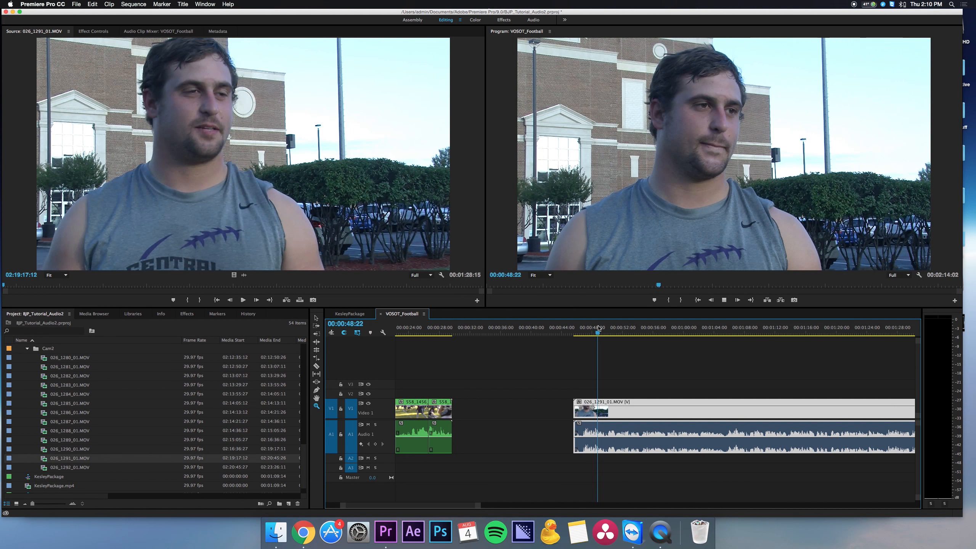
pyautogui.press('space')
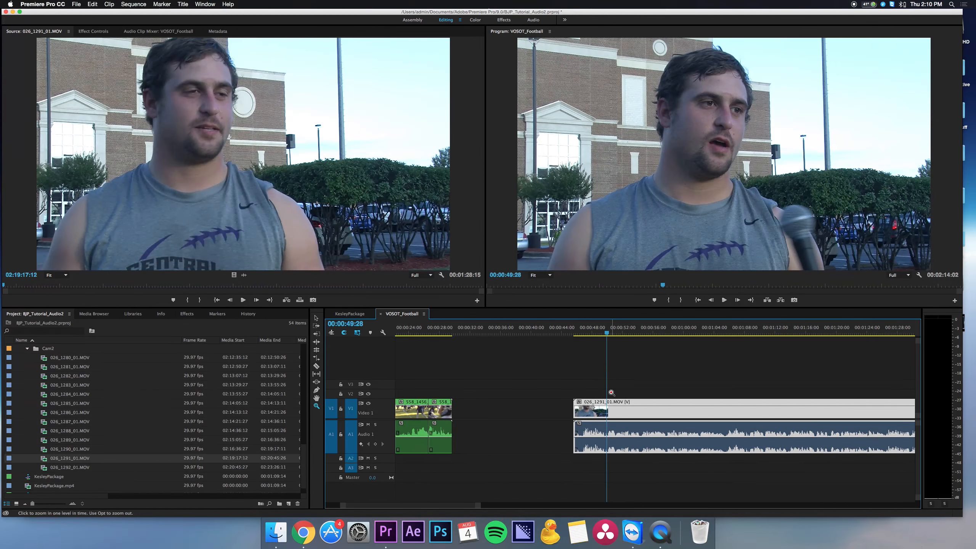
pyautogui.press('c')
pyautogui.click(608, 409)
pyautogui.press('v')
pyautogui.moveTo(593, 384); pyautogui.dragTo(578, 428)
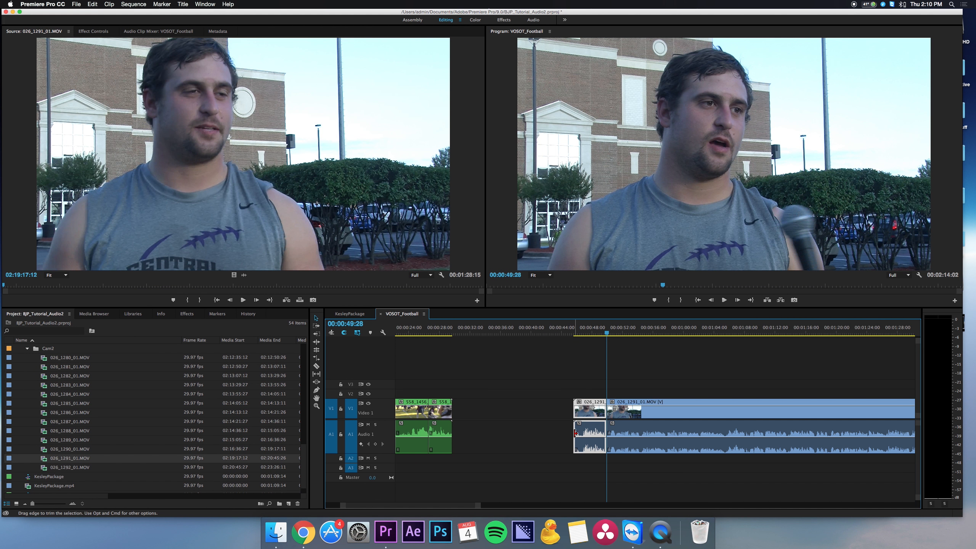
pyautogui.press('Delete')
# Split the 026_1291_01.MOV interview at 00:01:05:18 and move the trimmed soundbite against the end of the B-roll.
pyautogui.press('space')
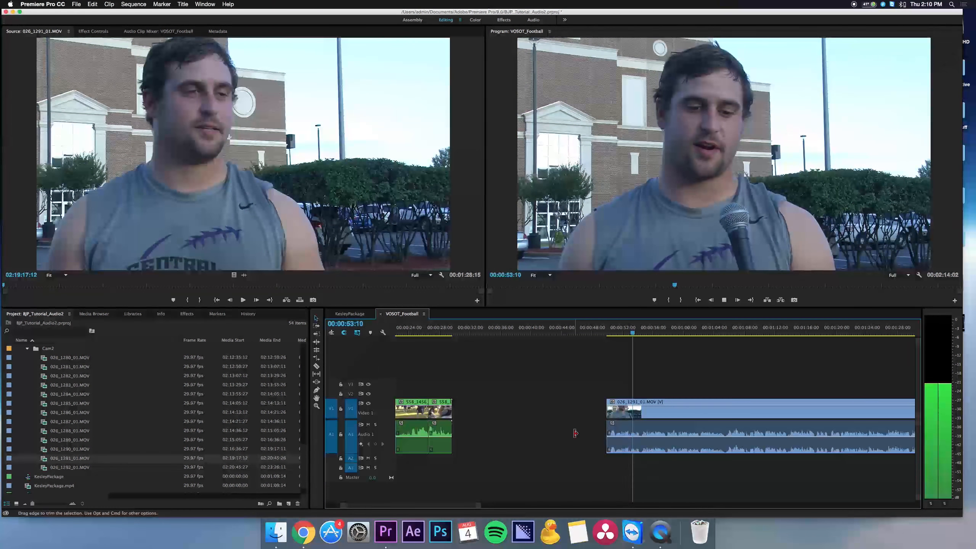
pyautogui.press('space')
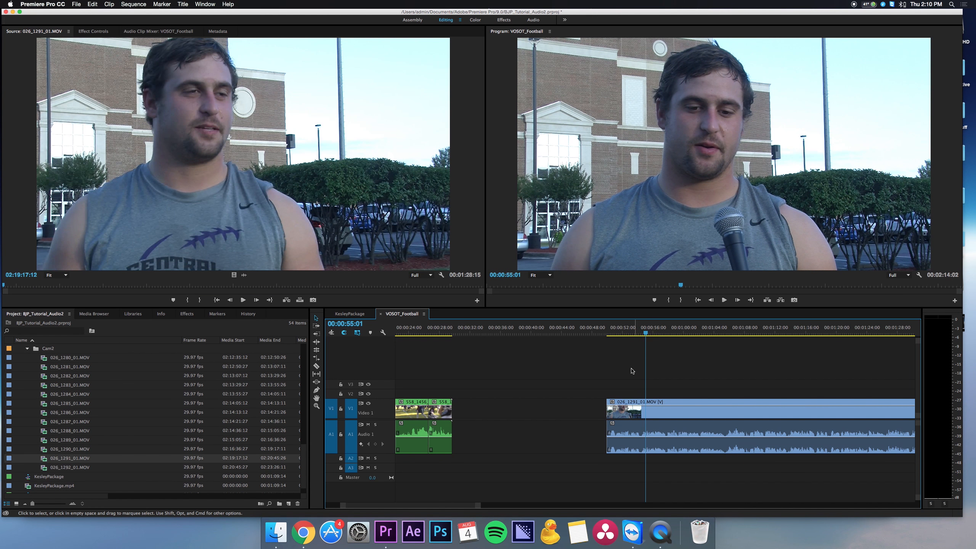
pyautogui.moveTo(646, 329); pyautogui.dragTo(727, 326)
pyautogui.press('c')
pyautogui.click(726, 409)
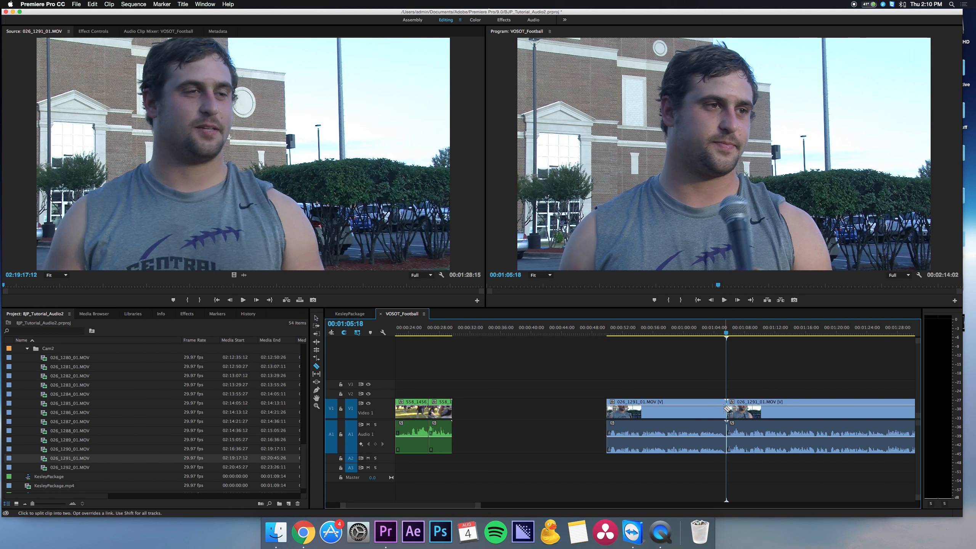
pyautogui.press('v')
pyautogui.moveTo(692, 409); pyautogui.dragTo(539, 408)
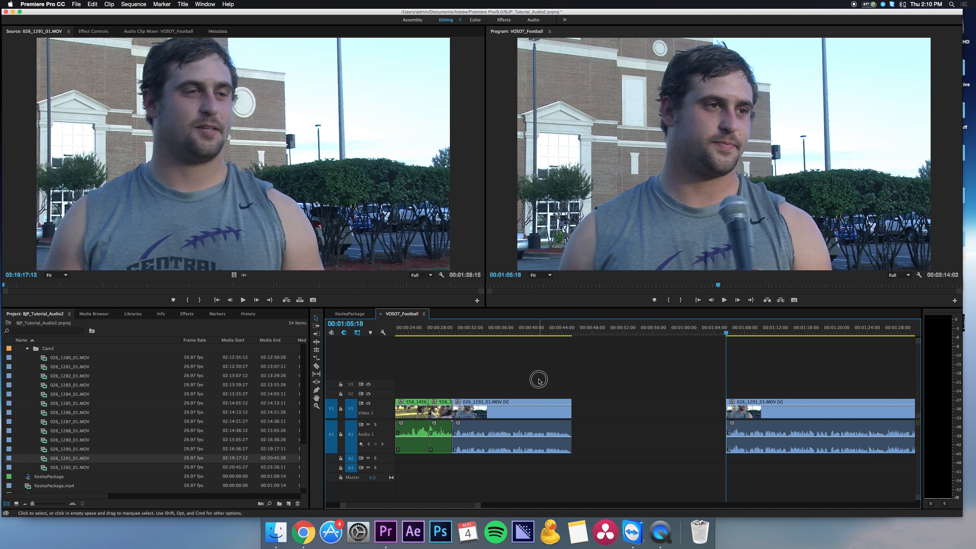
# Delete the leftover portion of 026_1291_01.MOV at the end of the sequence.
pyautogui.press('\\')
pyautogui.moveTo(767, 372); pyautogui.dragTo(660, 454)
pyautogui.press('Delete')
# Look through the neighbouring Cam2 interview clips and open 026_1292_01.MOV in the Source monitor.
pyautogui.doubleClick(68, 449)
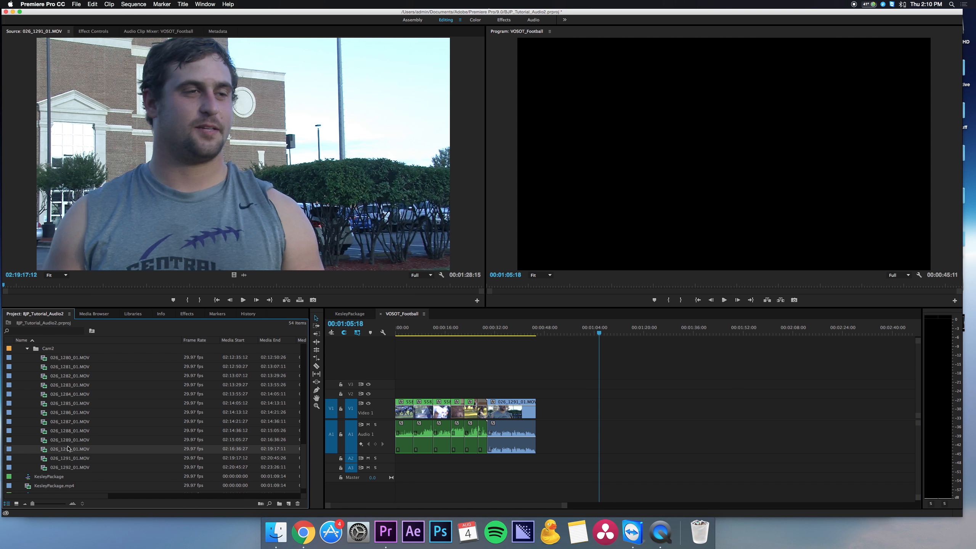
pyautogui.doubleClick(69, 440)
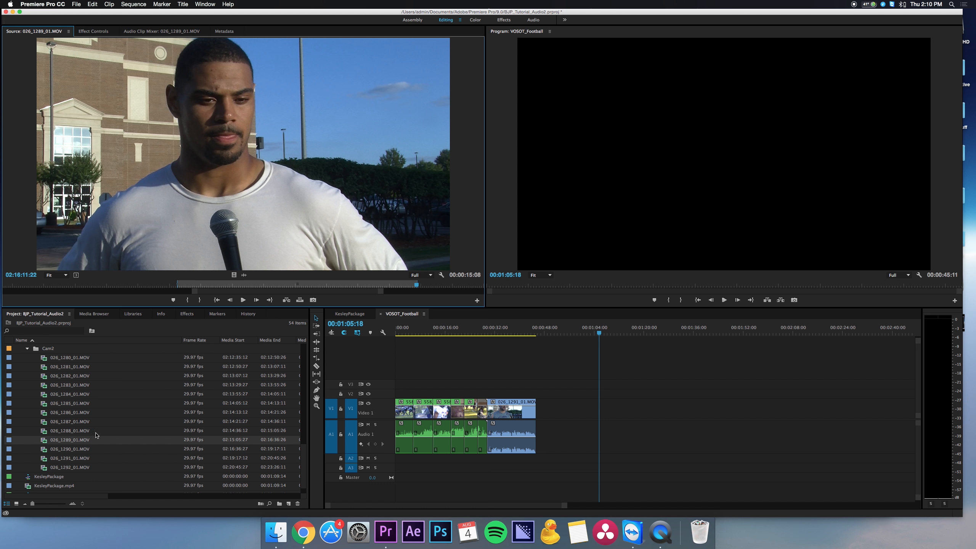
pyautogui.doubleClick(74, 468)
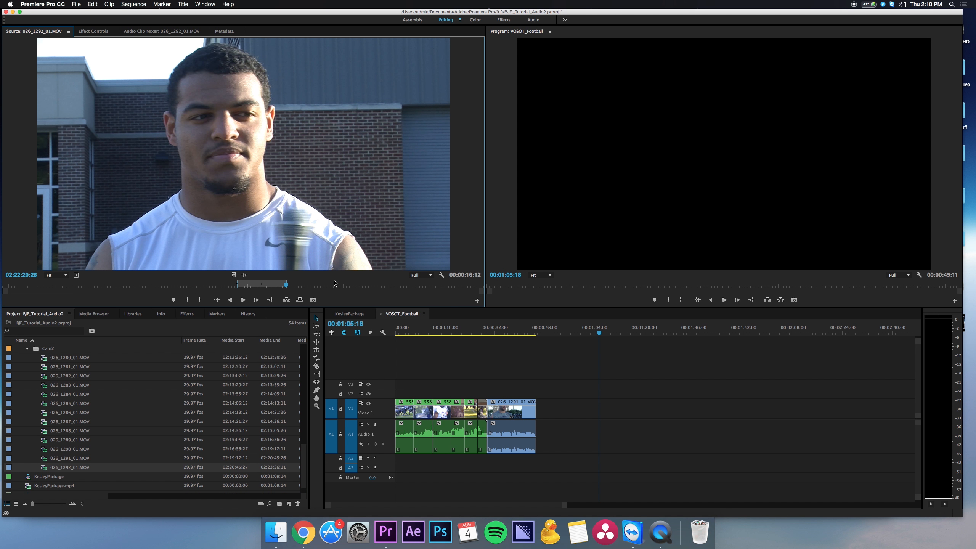
pyautogui.moveTo(330, 246)
pyautogui.mouseDown()
pyautogui.moveTo(377, 294)
pyautogui.moveTo(573, 406)
pyautogui.moveTo(318, 236)
pyautogui.mouseUp()
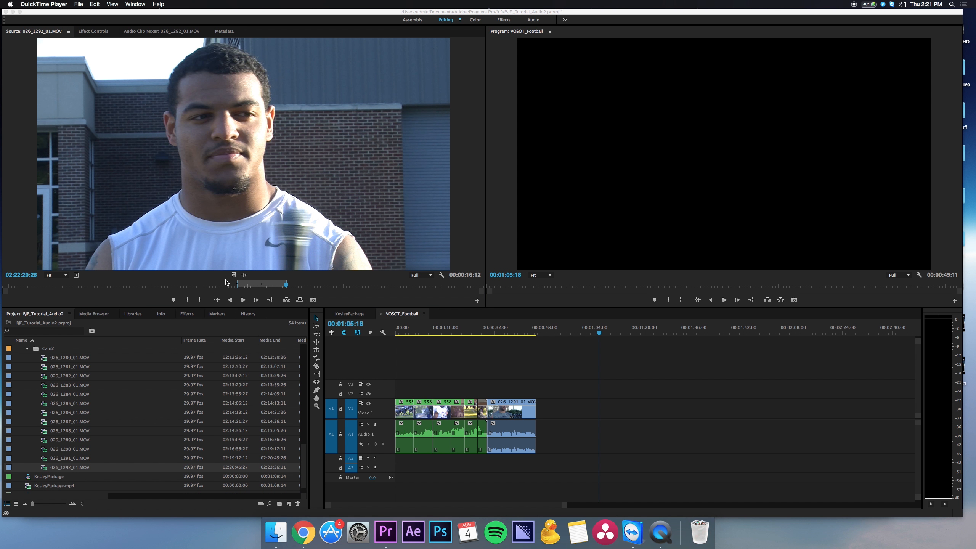
# Clear the In and Out points of 026_1292_01.MOV and place the whole clip in the sequence at 00:01:05:18.
pyautogui.click(160, 84)
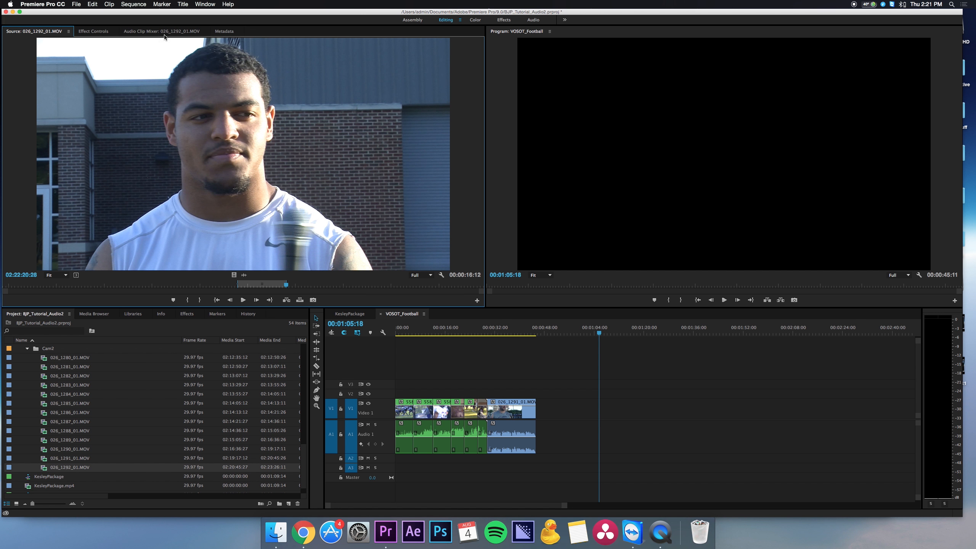
pyautogui.click(146, 3)
pyautogui.moveTo(160, 3)
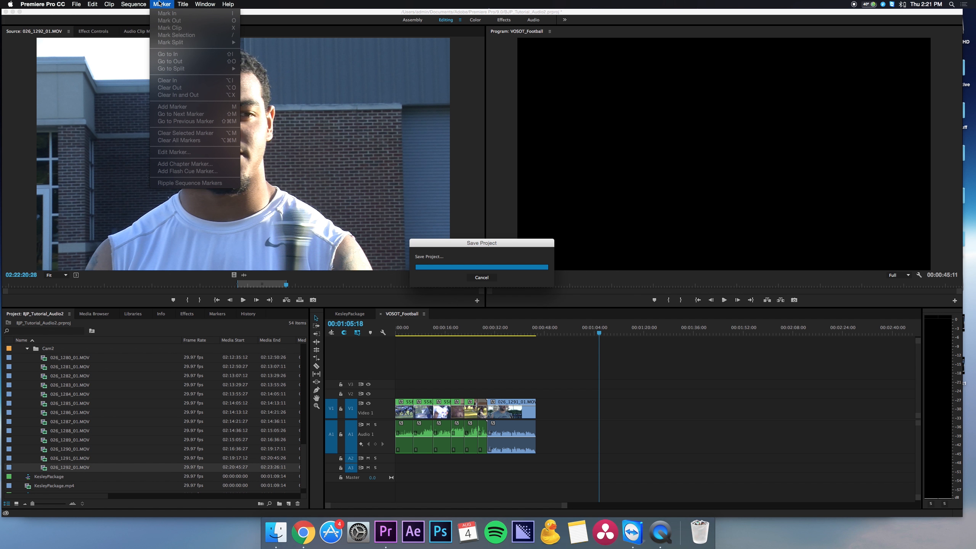
pyautogui.moveTo(189, 8)
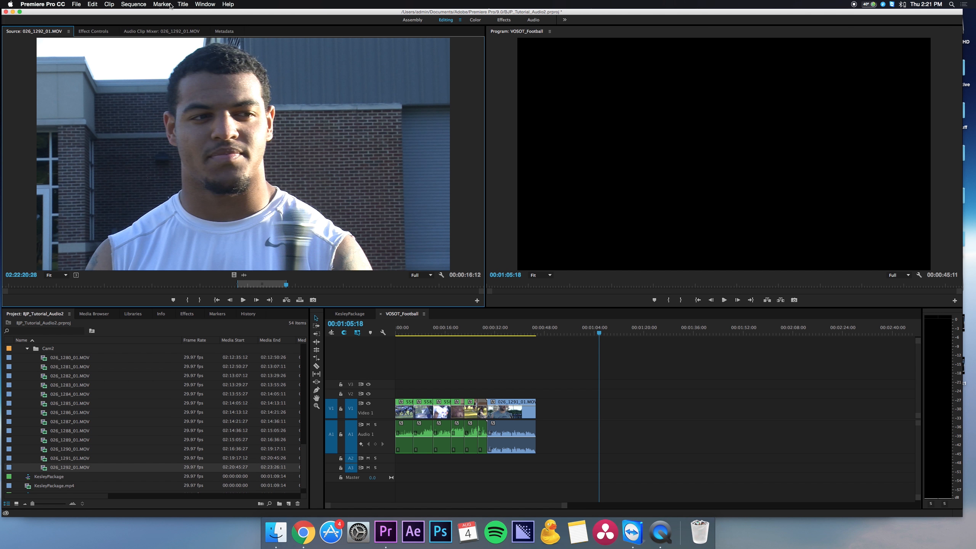
pyautogui.click(169, 5)
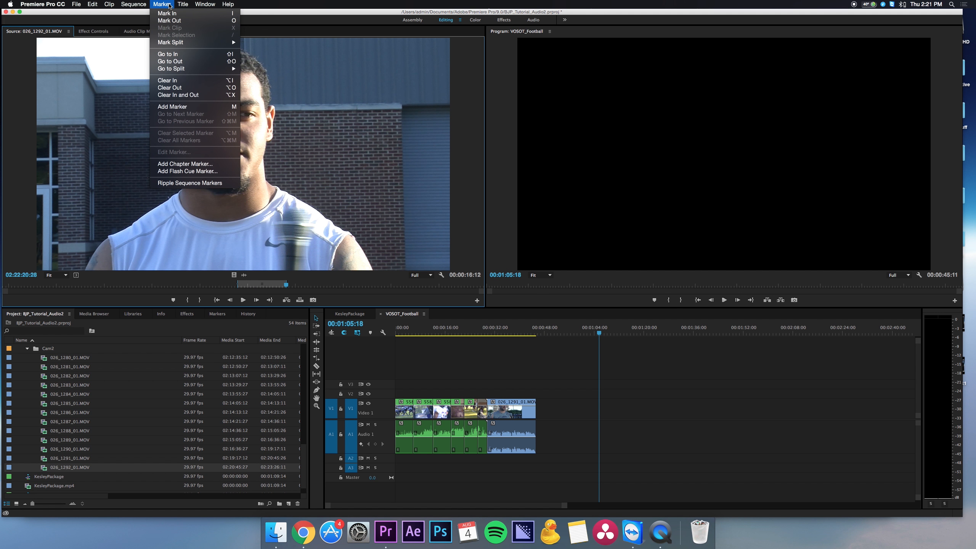
pyautogui.click(166, 99)
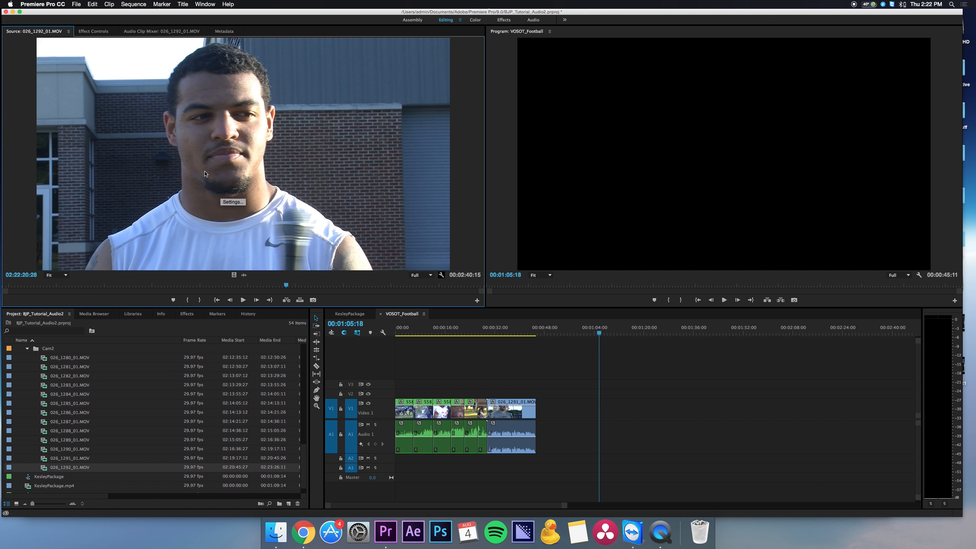
pyautogui.moveTo(204, 173); pyautogui.dragTo(594, 413)
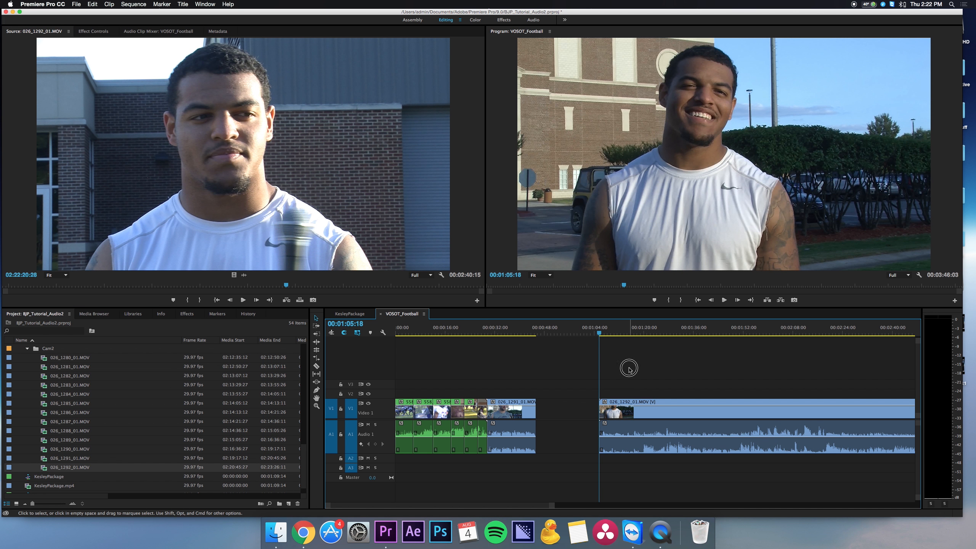
# Split 026_1292_01.MOV at 00:02:47:09 in the sequence and delete the portion before the cut.
pyautogui.press('-')
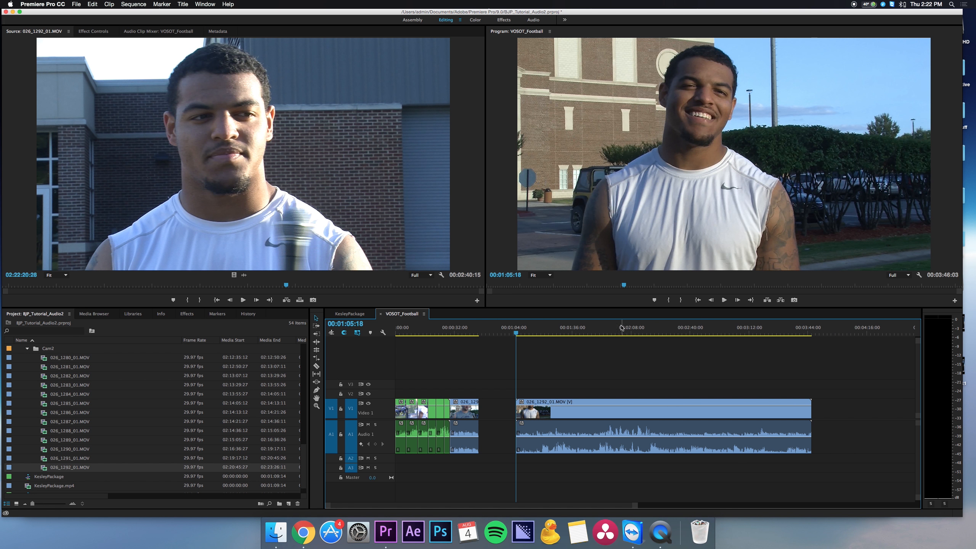
pyautogui.moveTo(625, 325); pyautogui.dragTo(704, 332)
pyautogui.press('c')
pyautogui.click(705, 407)
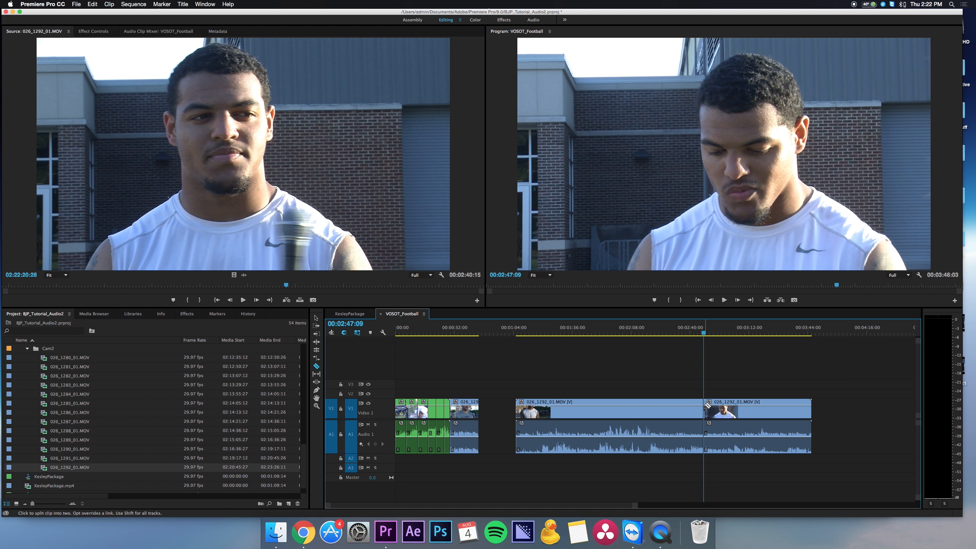
pyautogui.press('v')
pyautogui.click(689, 407)
pyautogui.press('Delete')
# Split 026_1292_01.MOV at 00:03:03:20 and move the trimmed soundbite against the end of the first interview soundbite.
pyautogui.press('space')
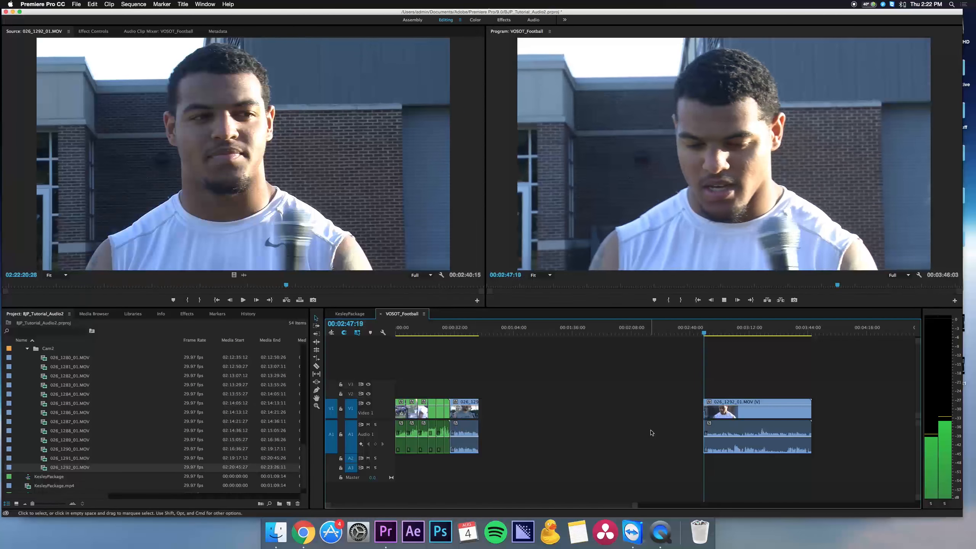
pyautogui.click(718, 333)
pyautogui.moveTo(717, 333); pyautogui.dragTo(734, 334)
pyautogui.press('c')
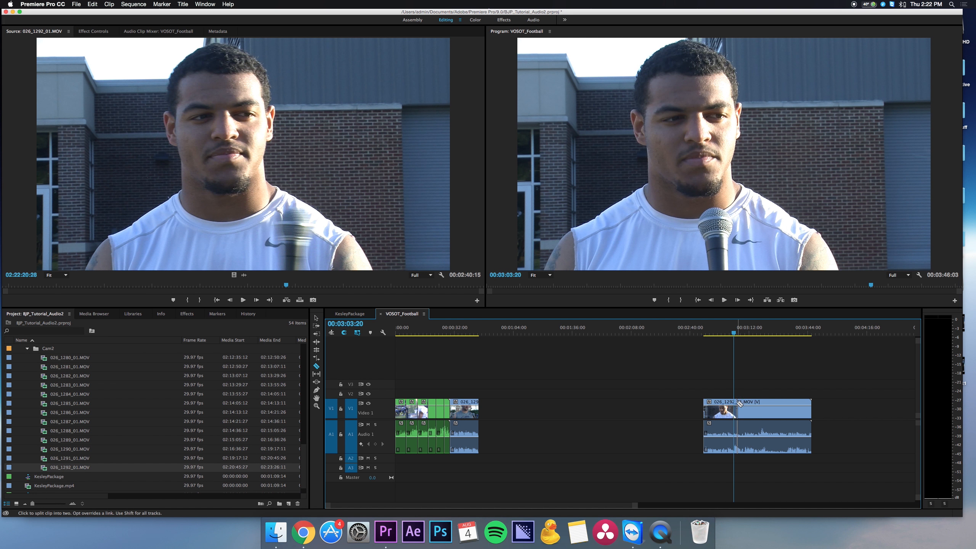
pyautogui.click(733, 409)
pyautogui.press('v')
pyautogui.moveTo(723, 407); pyautogui.dragTo(484, 409)
# Delete the leftover portion of 026_1292_01.MOV and fit the whole sequence in the timeline.
pyautogui.click(805, 409)
pyautogui.press('Delete')
pyautogui.press('\\')
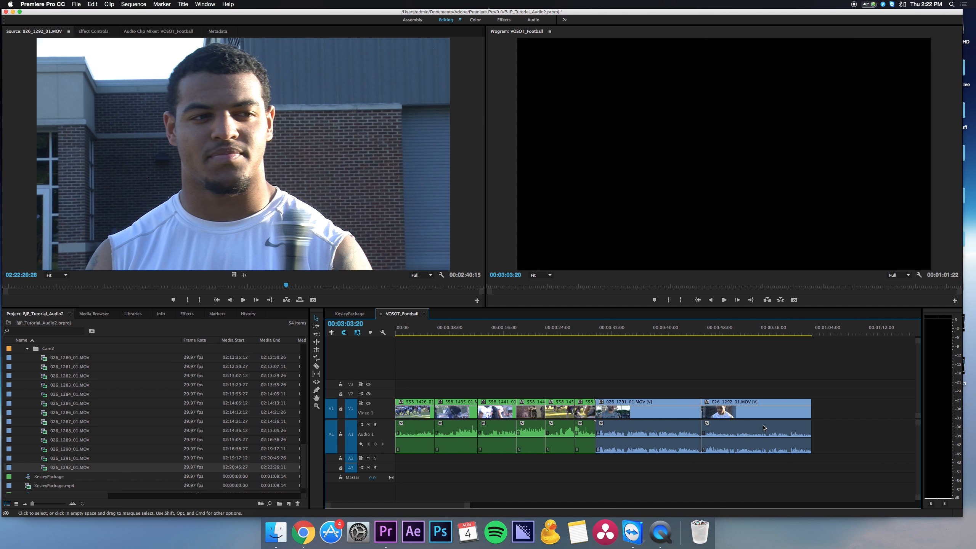
# Move both interview soundbites onto tracks V2 and A2, and expand the Audio 2 track to show its waveforms.
pyautogui.moveTo(756, 383); pyautogui.dragTo(649, 422)
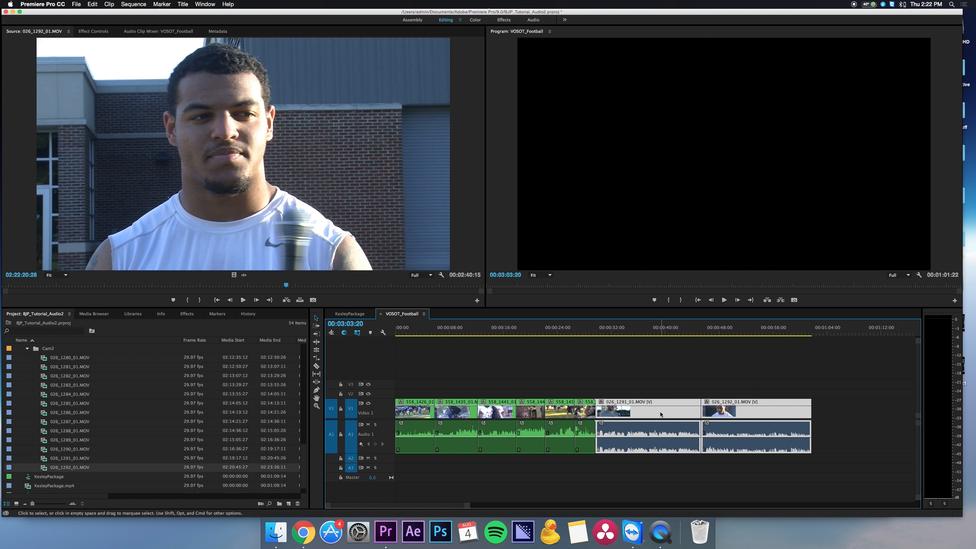
pyautogui.click(673, 372)
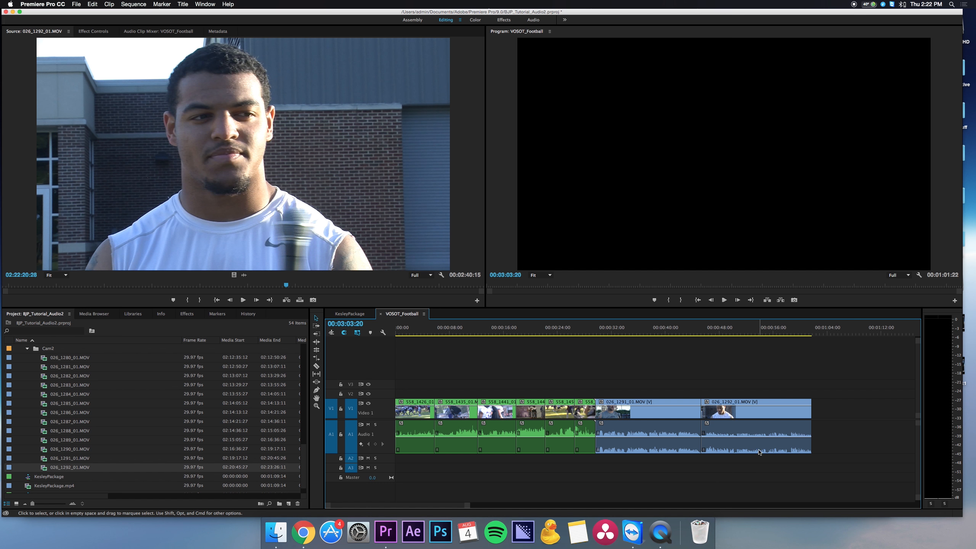
pyautogui.moveTo(742, 376); pyautogui.dragTo(654, 460)
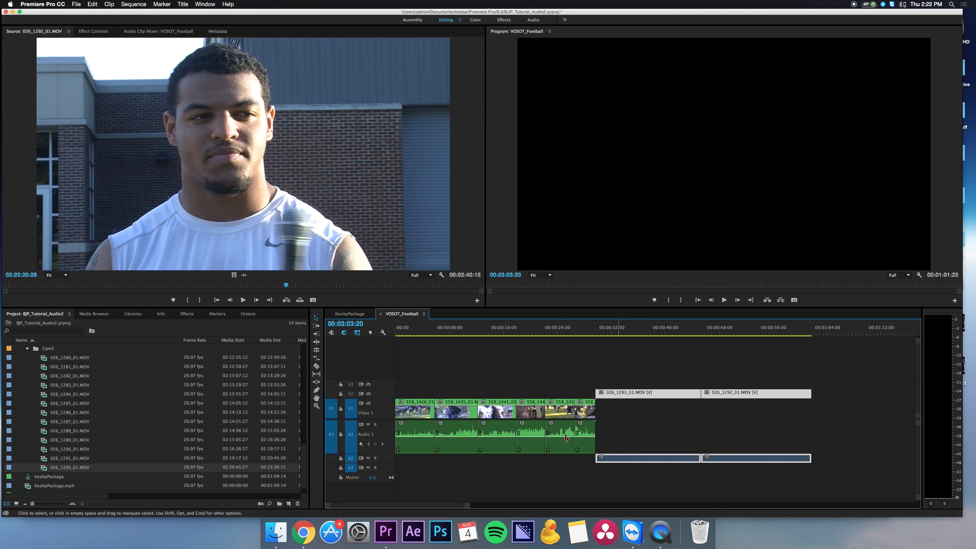
pyautogui.click(529, 383)
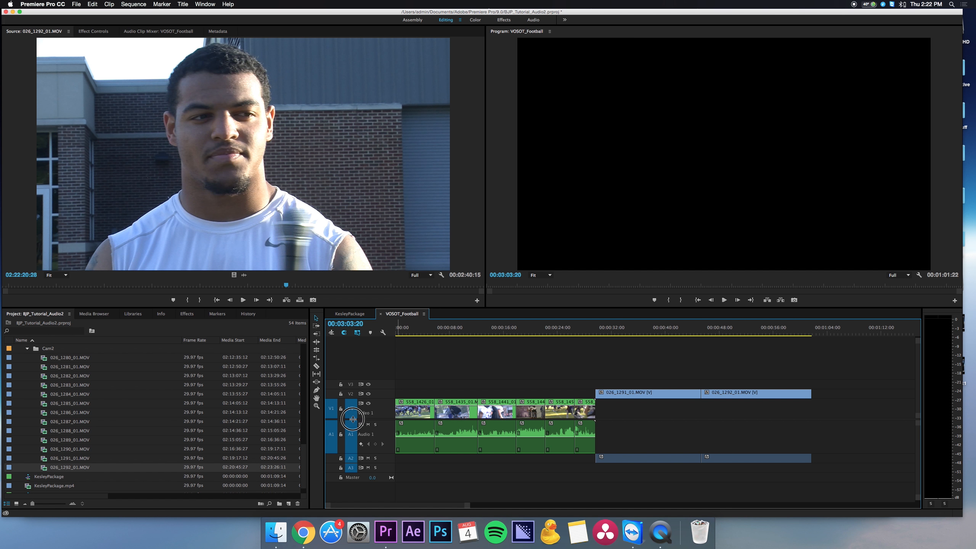
pyautogui.moveTo(354, 420); pyautogui.dragTo(353, 407)
pyautogui.doubleClick(350, 447)
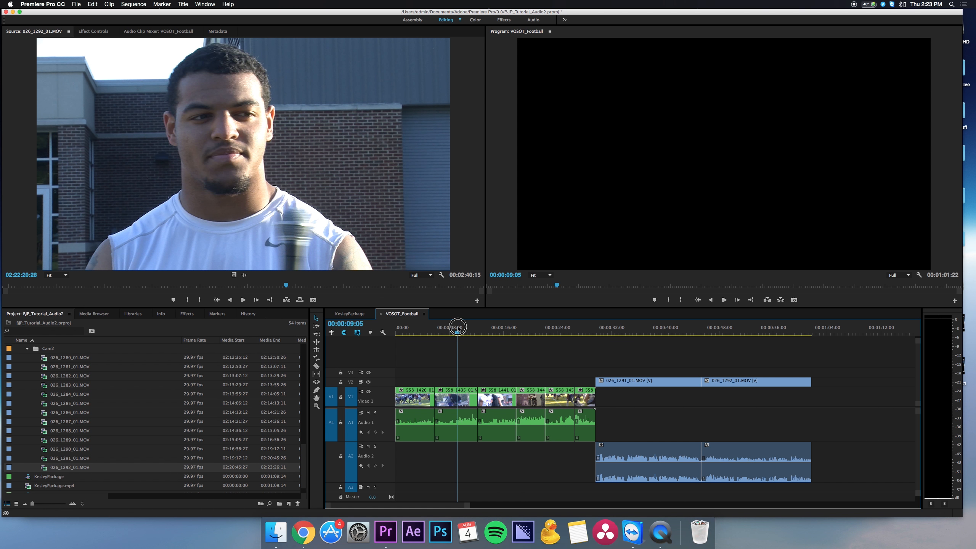
# Play the sequence from its start to check the audio of the opening B-roll.
pyautogui.moveTo(460, 330); pyautogui.dragTo(394, 338)
pyautogui.press('space')
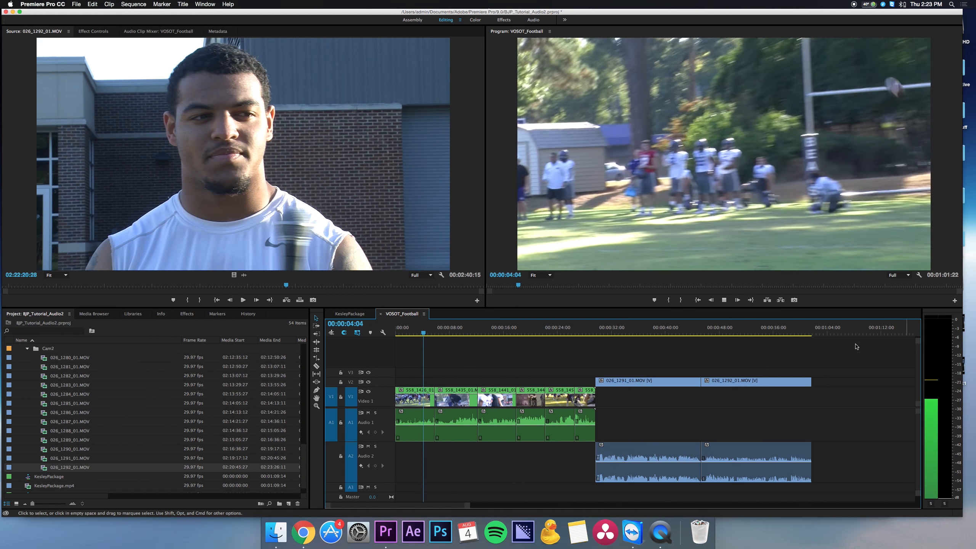
pyautogui.press('space')
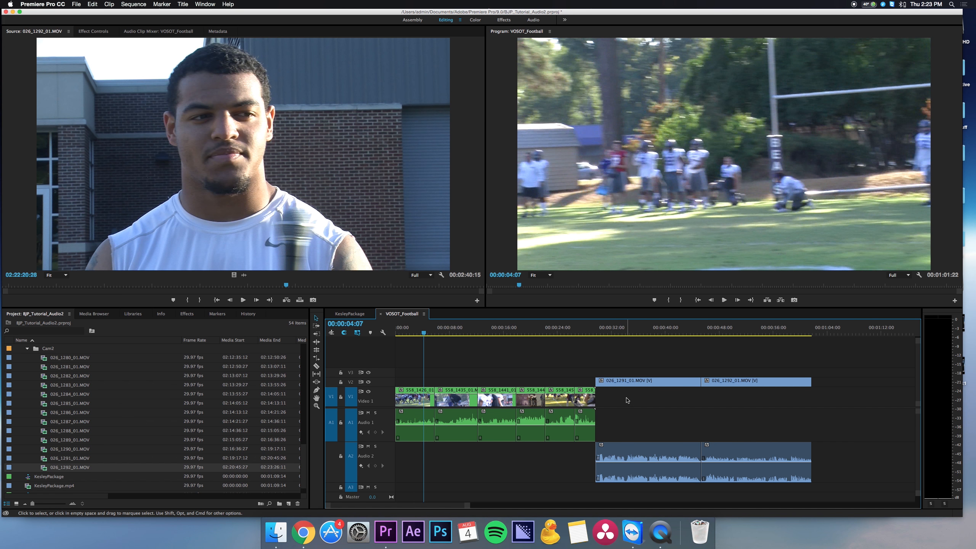
# Set both audio channels of all the B-roll clips to the left source channel and play the result.
pyautogui.moveTo(629, 395); pyautogui.dragTo(407, 439)
pyautogui.hotkey('shift', 'g')
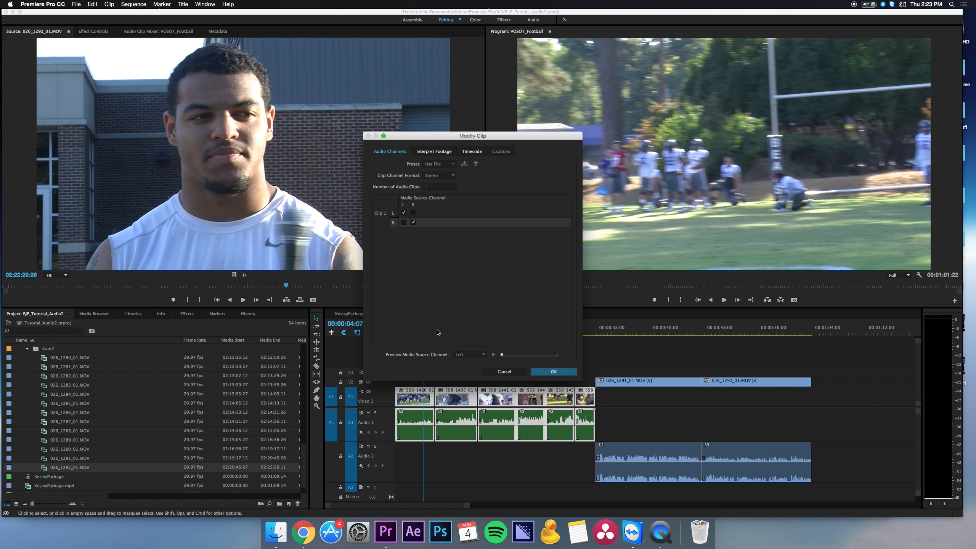
pyautogui.click(403, 223)
pyautogui.click(564, 372)
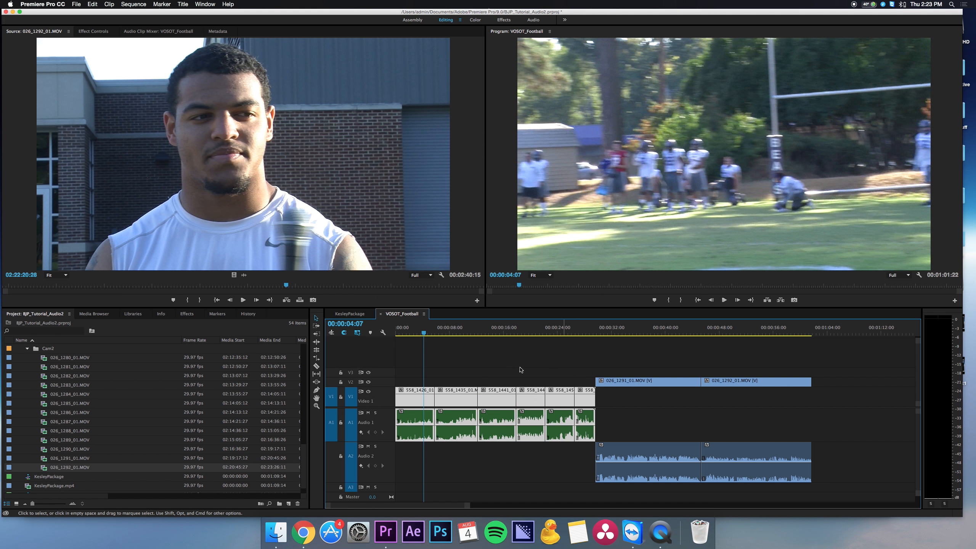
pyautogui.press('space')
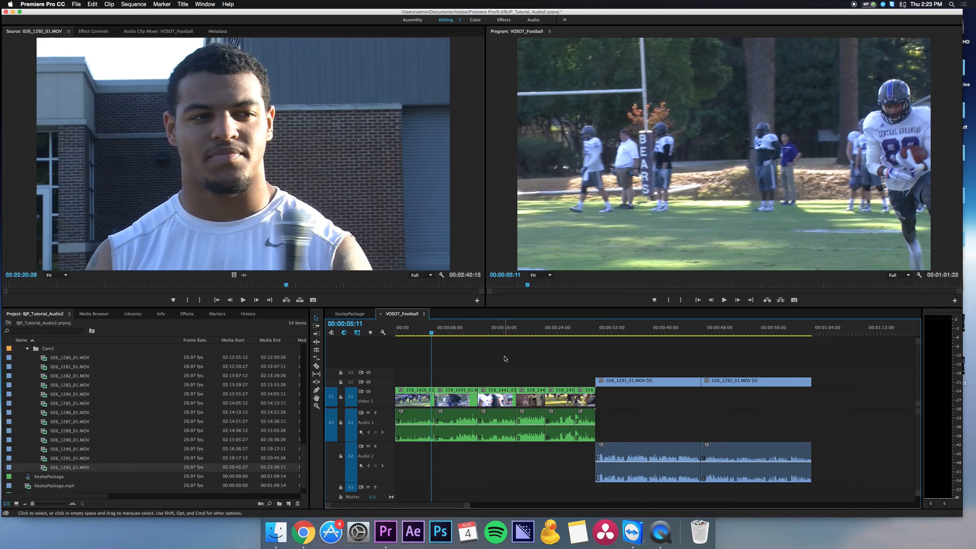
# Normalize all audio peaks of the B-roll clips on track A1 and listen to the new level.
pyautogui.moveTo(628, 396); pyautogui.dragTo(433, 427)
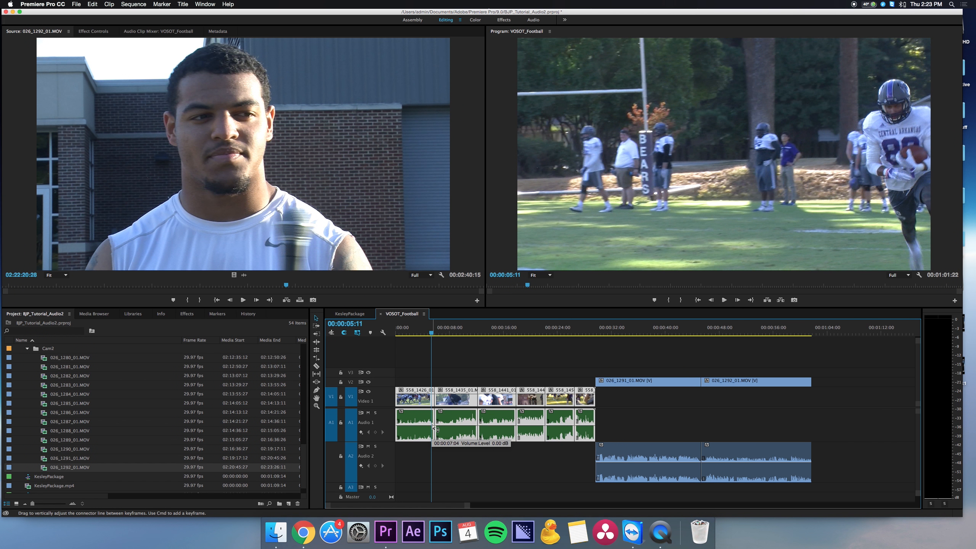
pyautogui.hotkey('shift', 'g')
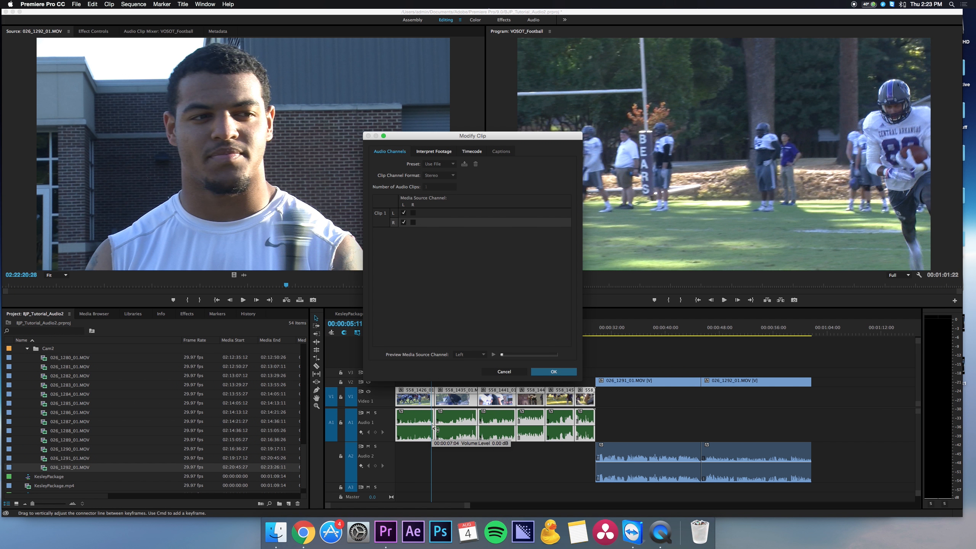
pyautogui.click(499, 372)
pyautogui.press('g')
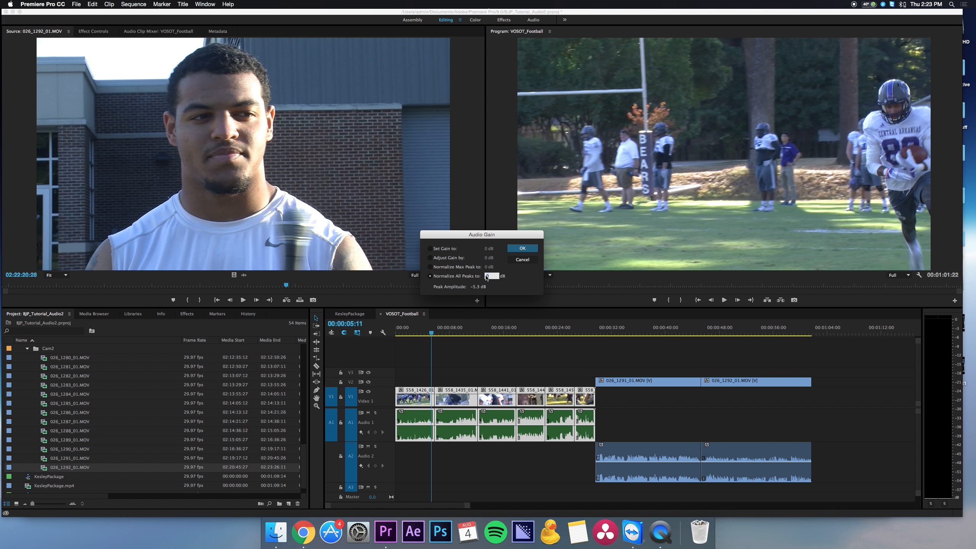
pyautogui.press('Return')
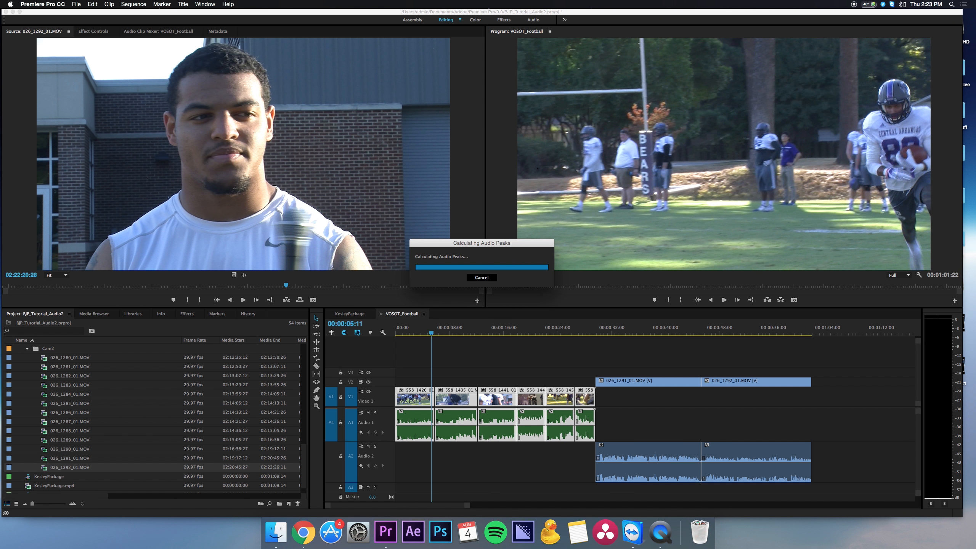
pyautogui.press('space')
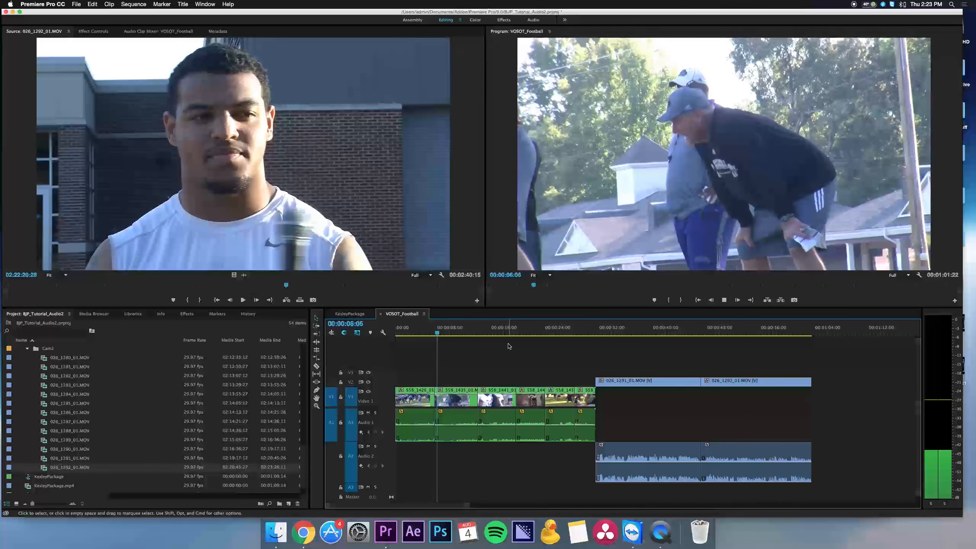
pyautogui.press('space')
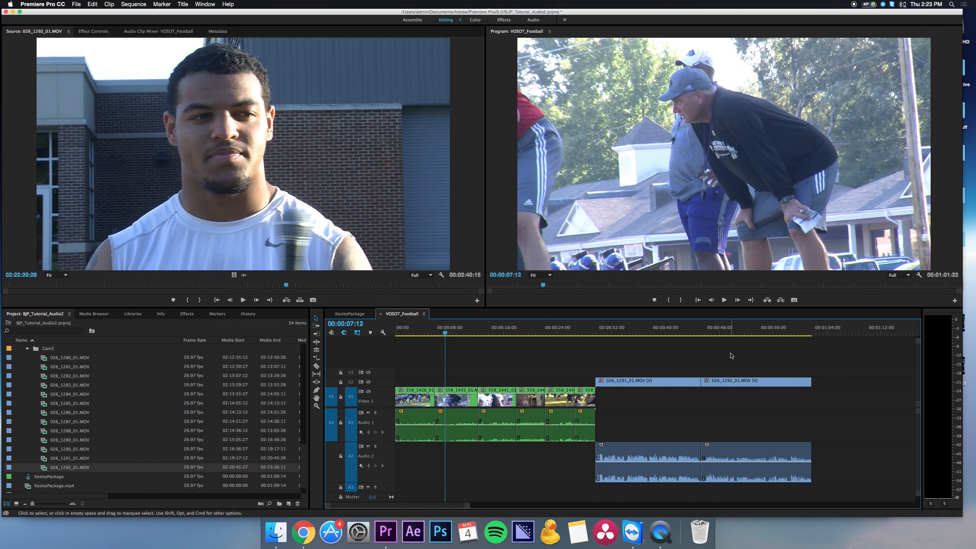
# Check the audio channel mapping of both interview soundbites together, and of 026_1291_01.MOV on its own.
pyautogui.moveTo(731, 356); pyautogui.dragTo(658, 473)
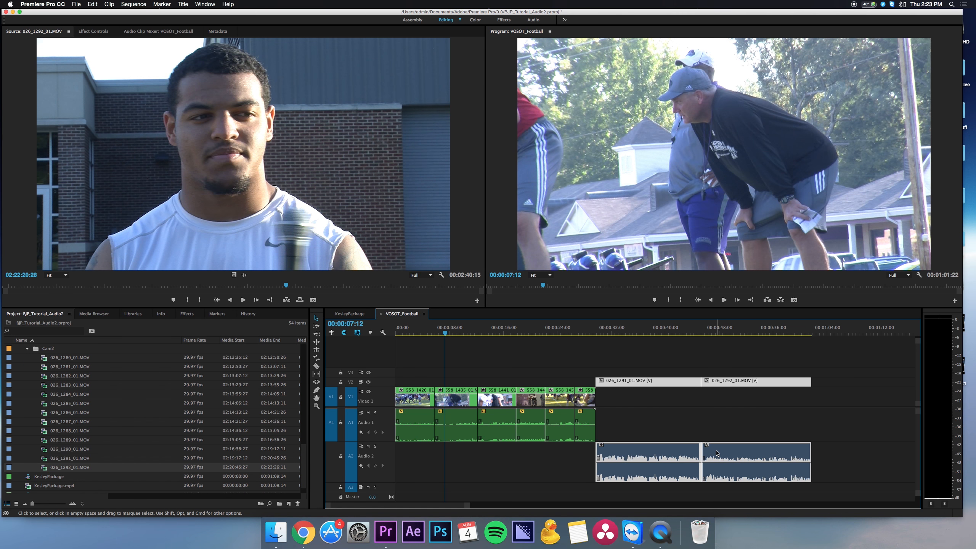
pyautogui.hotkey('shift', 'g')
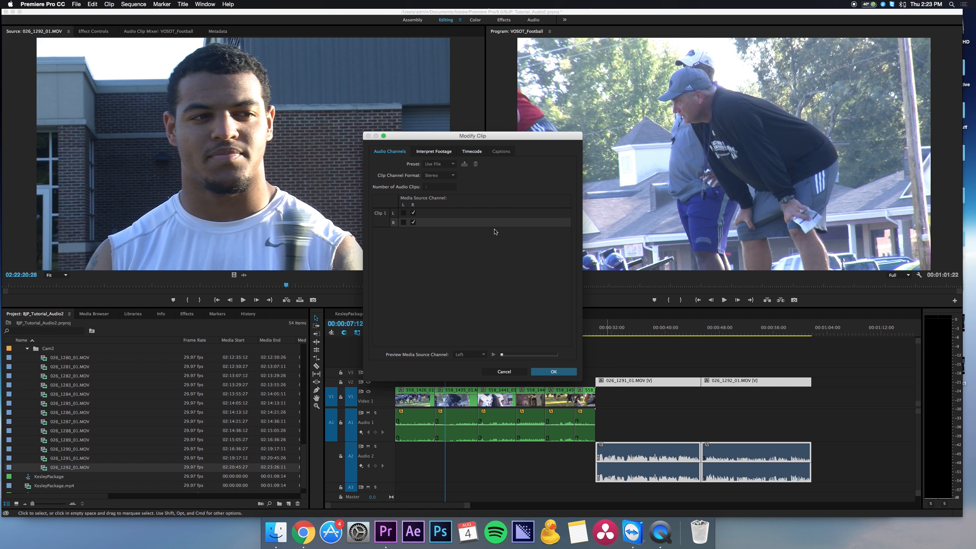
pyautogui.click(512, 371)
pyautogui.click(614, 329)
pyautogui.click(685, 351)
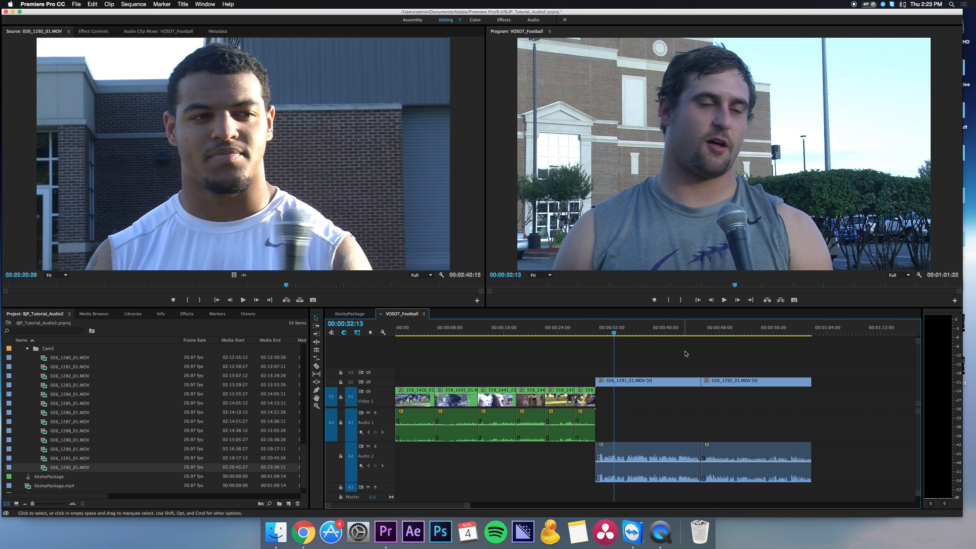
pyautogui.click(666, 455)
pyautogui.hotkey('shift', 'g')
pyautogui.click(511, 373)
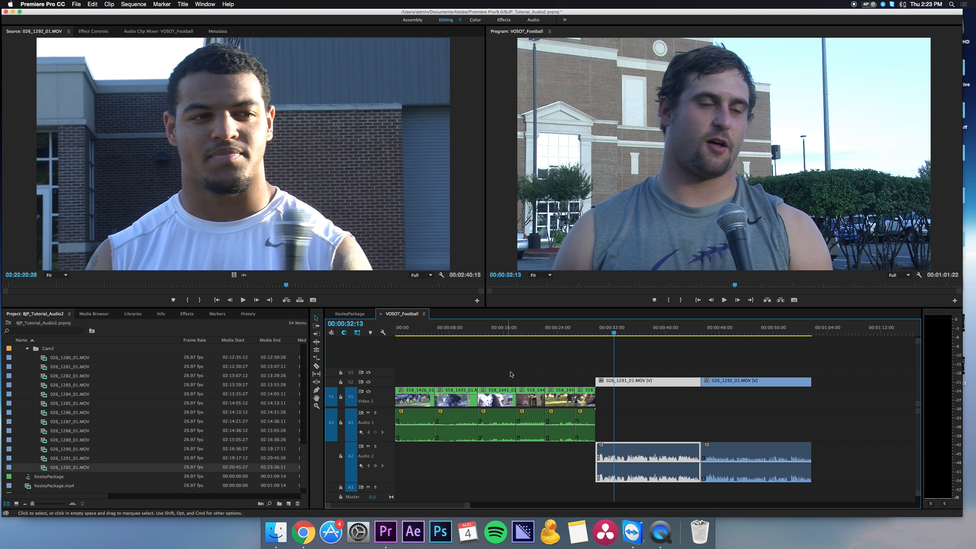
# Set both audio channels of the 026_1292_01.MOV soundbite to the right source channel.
pyautogui.click(745, 451)
pyautogui.hotkey('shift', 'g')
pyautogui.click(413, 213)
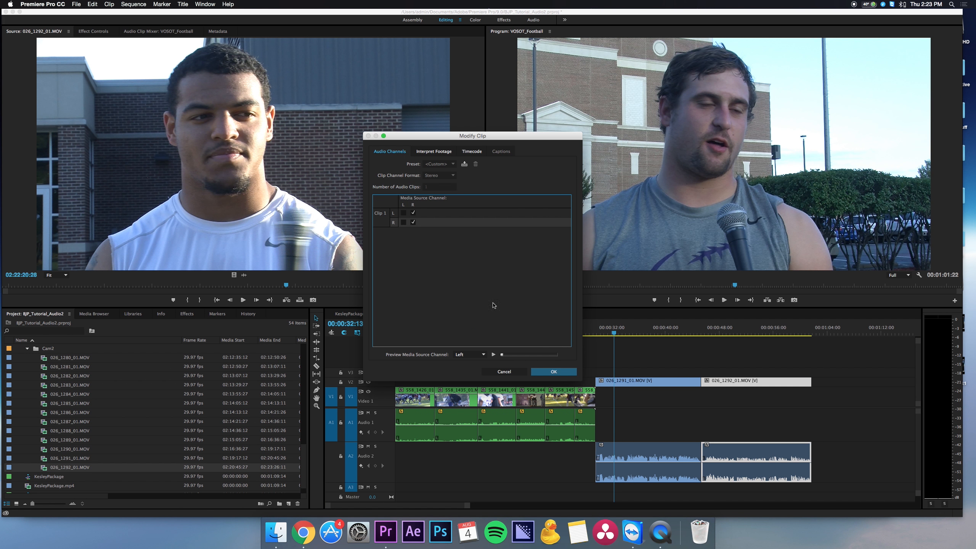
pyautogui.click(554, 371)
# Normalize all audio peaks of the two interview soundbites on track A2.
pyautogui.click(590, 347)
pyautogui.moveTo(741, 422); pyautogui.dragTo(676, 470)
pyautogui.press('g')
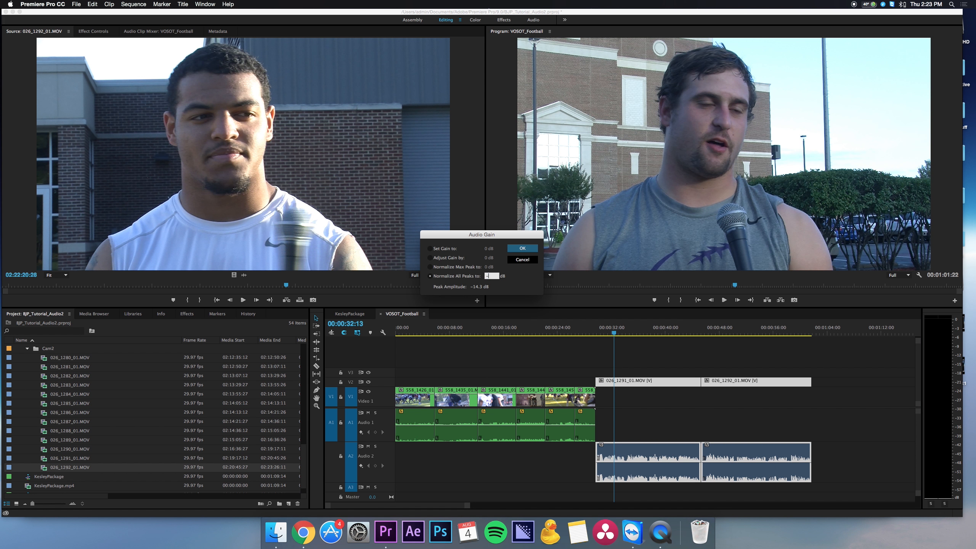
pyautogui.press('Return')
pyautogui.click(646, 351)
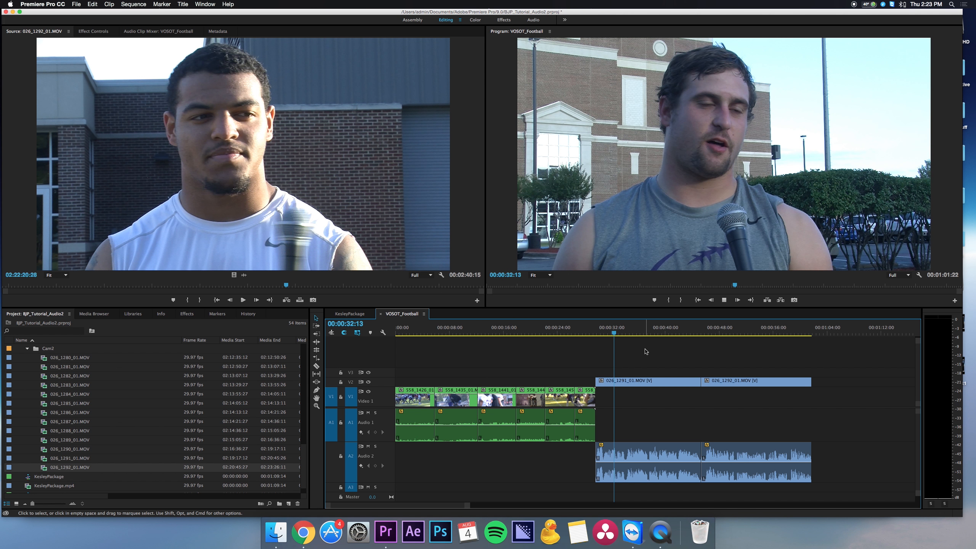
# Play the sequence across the change from B-roll to the first interview, and return to the sequence start.
pyautogui.press('space')
pyautogui.press('space')
pyautogui.click(587, 327)
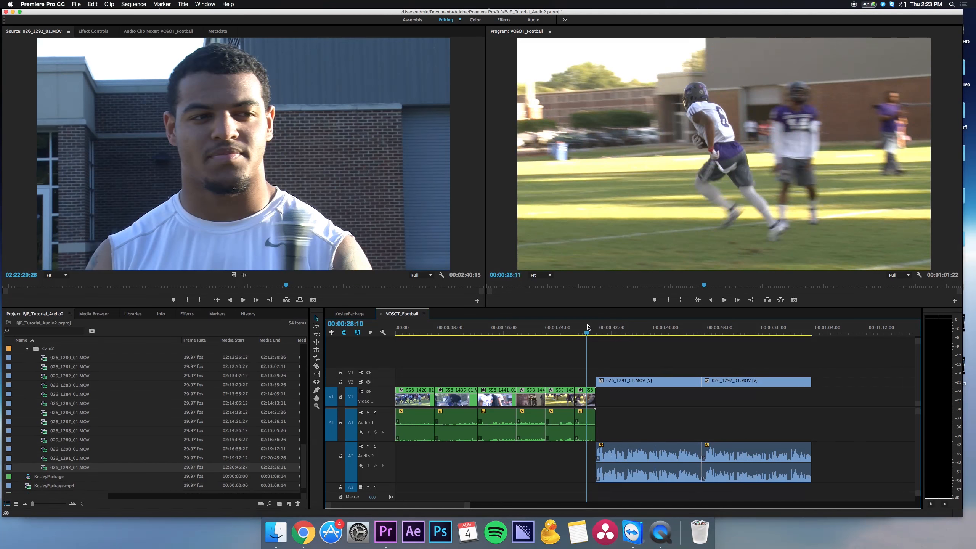
pyautogui.press('space')
pyautogui.press('Home')
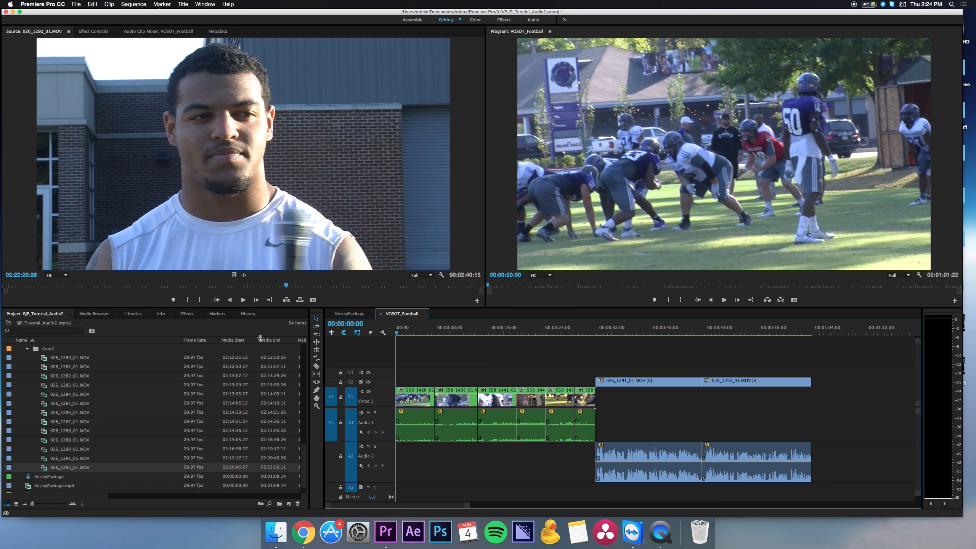
# Open 558_1451_01.MOV from the B-roll bin and mark it from 11:58:01:23 to 11:58:04:14.
pyautogui.click(27, 351)
pyautogui.doubleClick(52, 370)
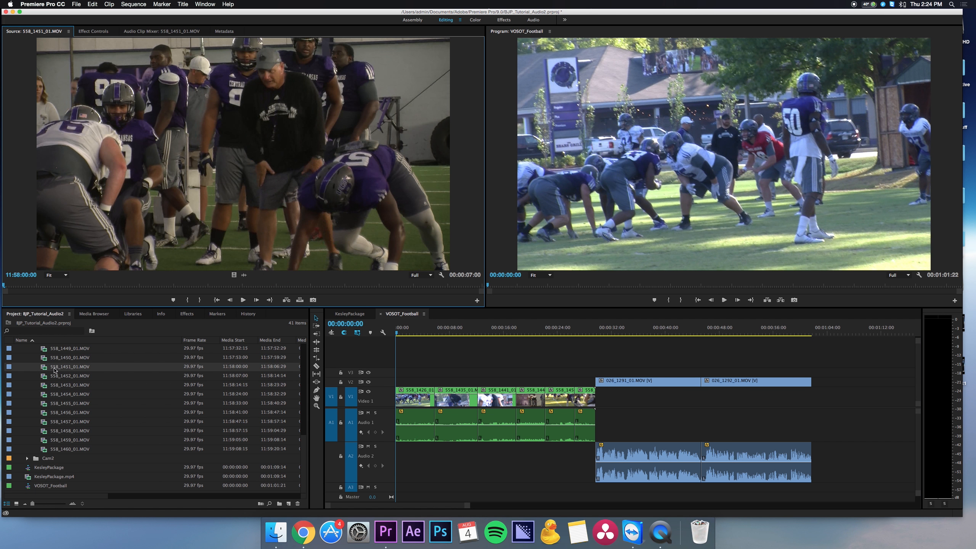
pyautogui.click(145, 285)
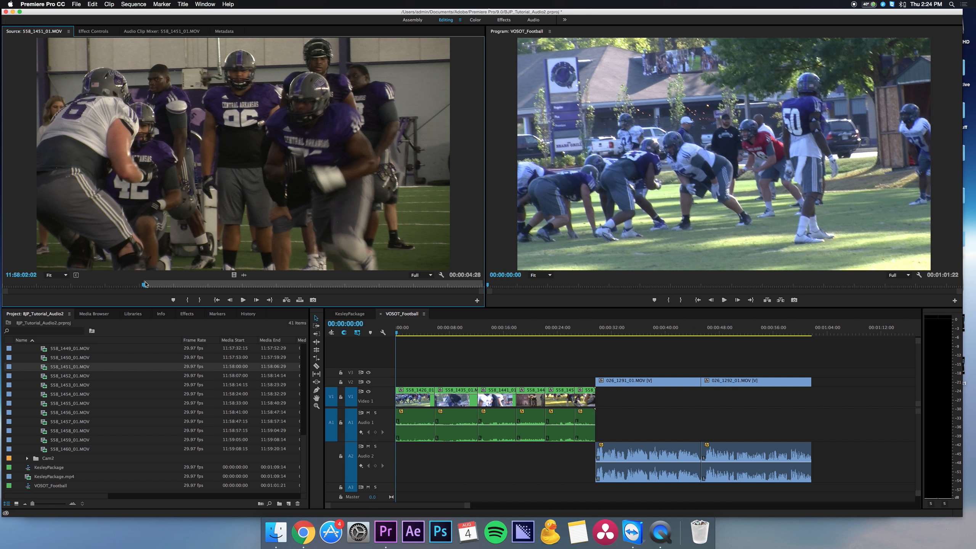
pyautogui.press('o')
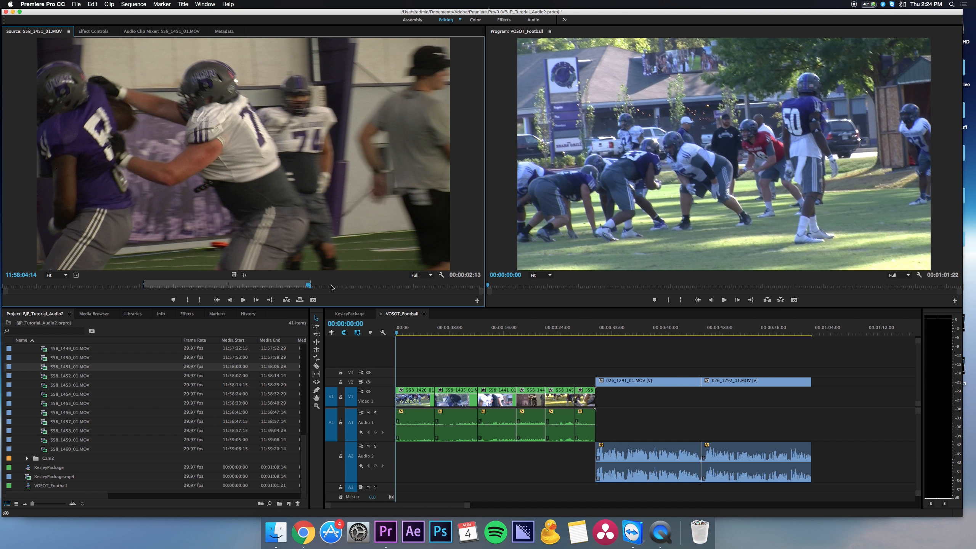
pyautogui.click(124, 284)
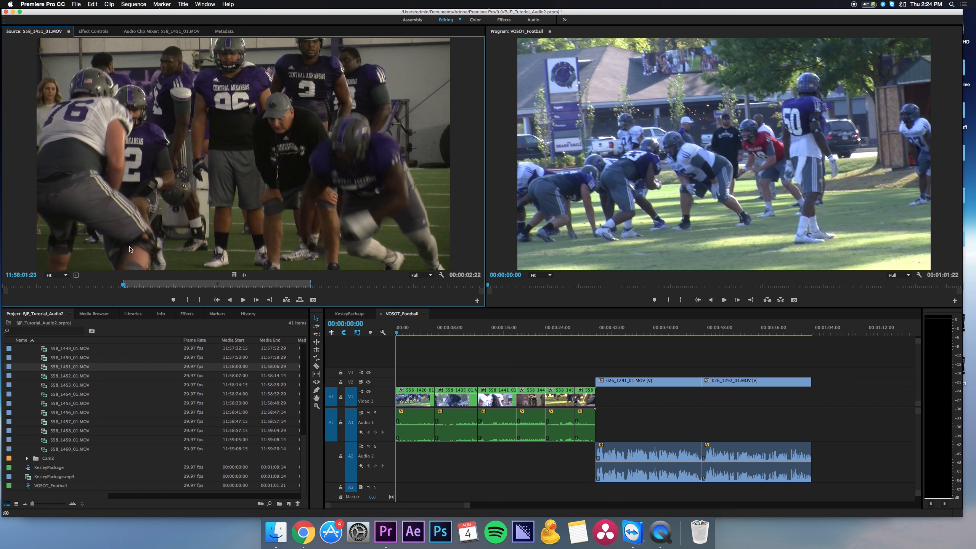
# Place the marked 558_1451_01.MOV on V3 and A3 over the cut between the interview soundbites, and expand the Audio 3 track.
pyautogui.moveTo(129, 249); pyautogui.dragTo(695, 372)
pyautogui.click(689, 331)
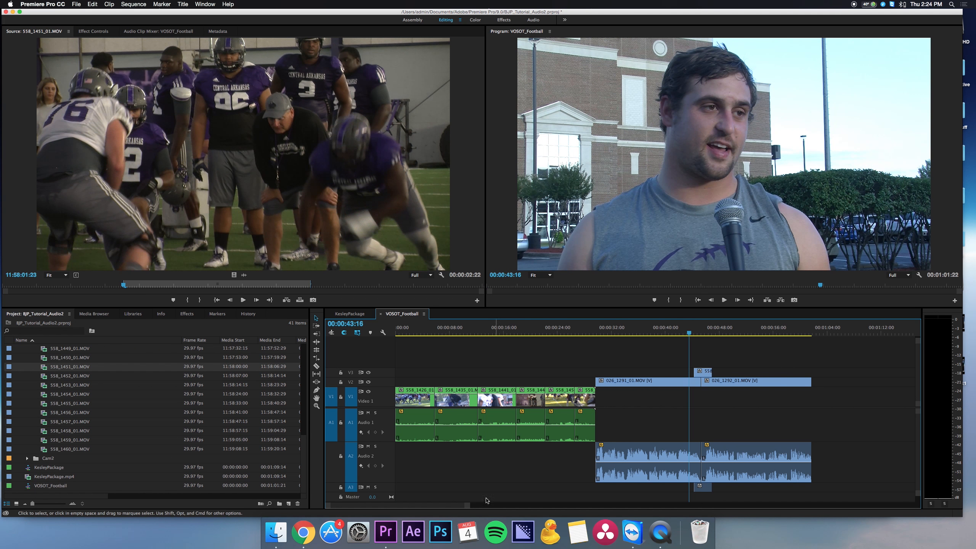
pyautogui.moveTo(354, 492); pyautogui.dragTo(351, 500)
pyautogui.scroll(-3, 494, 480)
# Set both audio channels of the cutaway clip on A3 to the left source channel and normalize all its peaks.
pyautogui.click(708, 470)
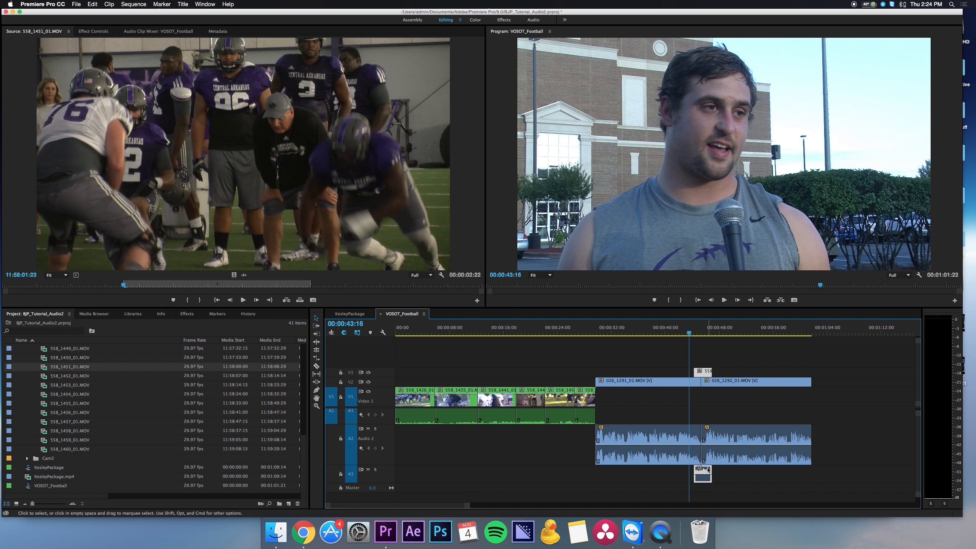
pyautogui.hotkey('shift', 'g')
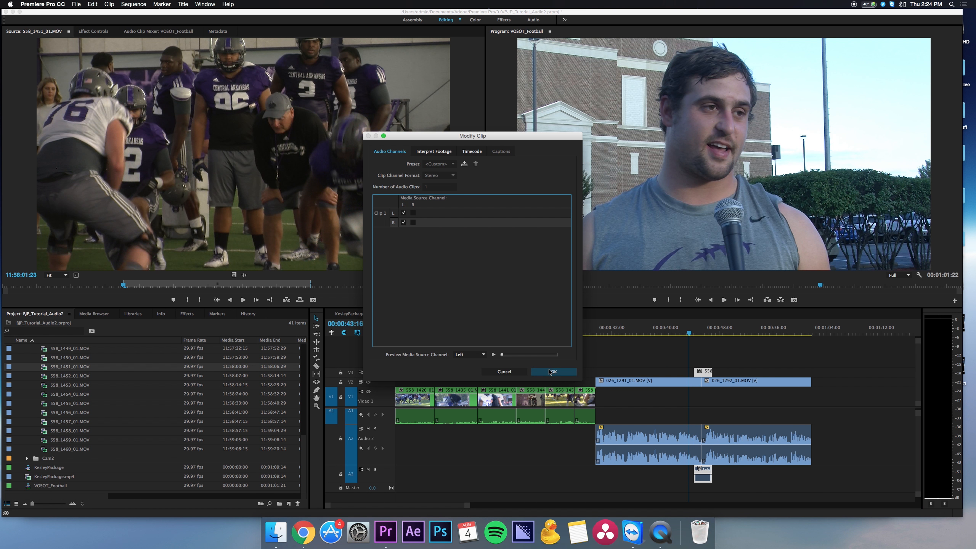
pyautogui.click(549, 371)
pyautogui.press('g')
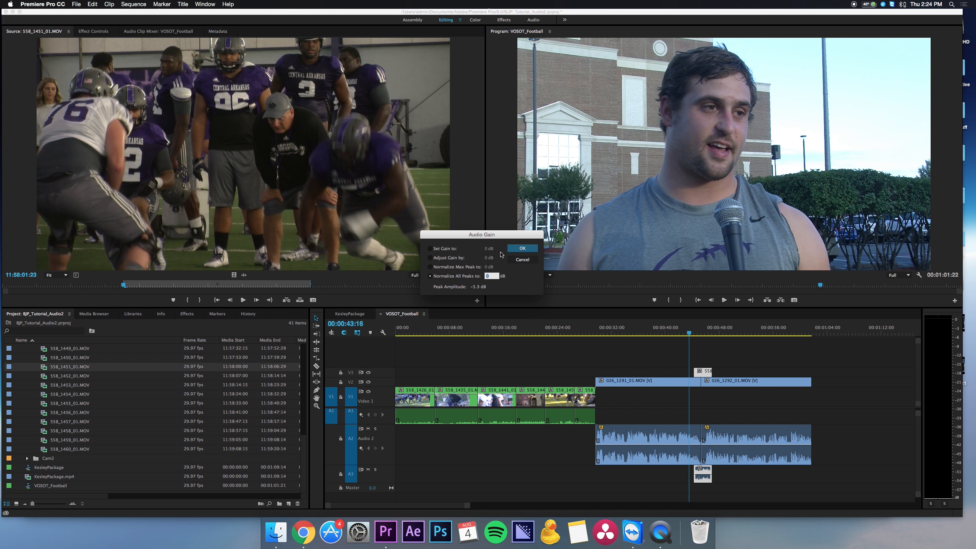
pyautogui.press('Return')
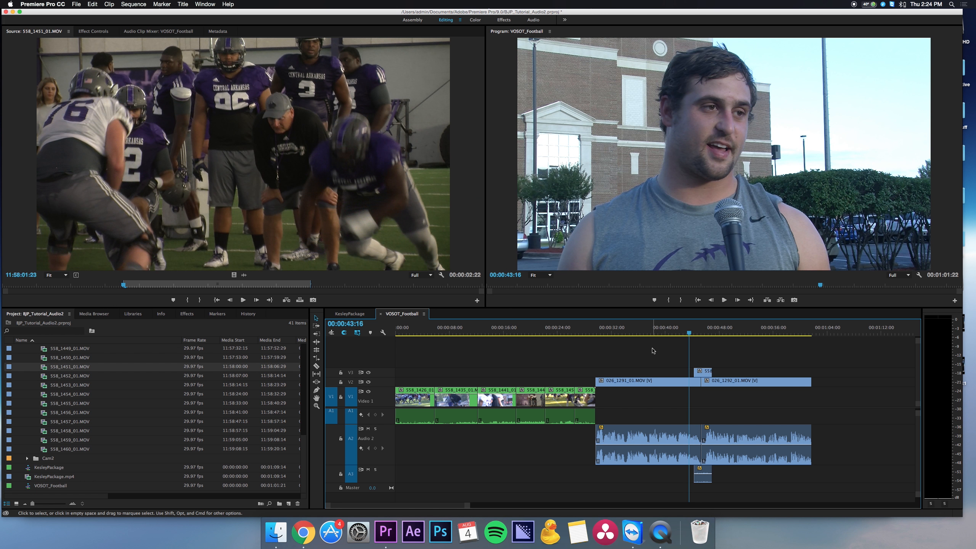
# Play the sequence through the B-roll-to-interview change and across the cutaway between the soundbites to check the audio levels.
pyautogui.press('Home')
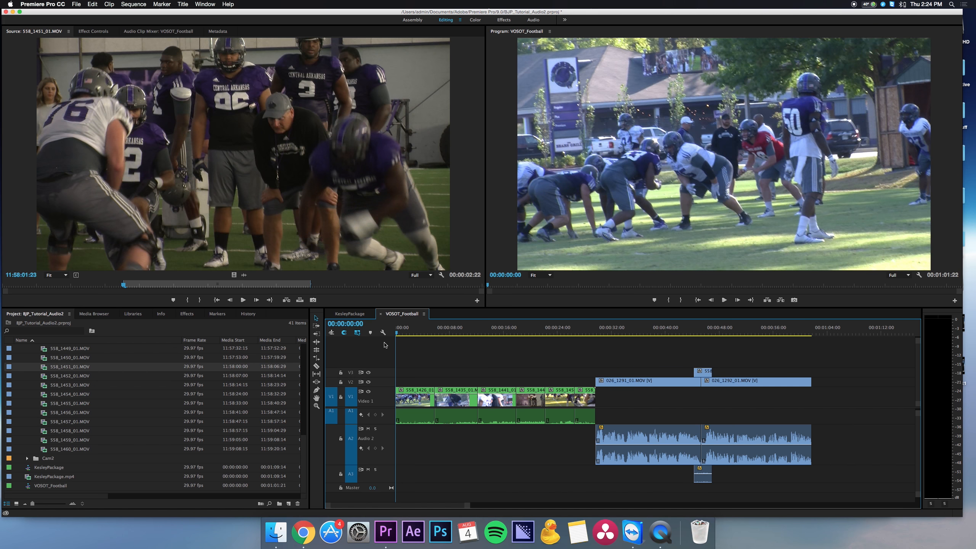
pyautogui.moveTo(399, 339); pyautogui.dragTo(594, 332)
pyautogui.press('space')
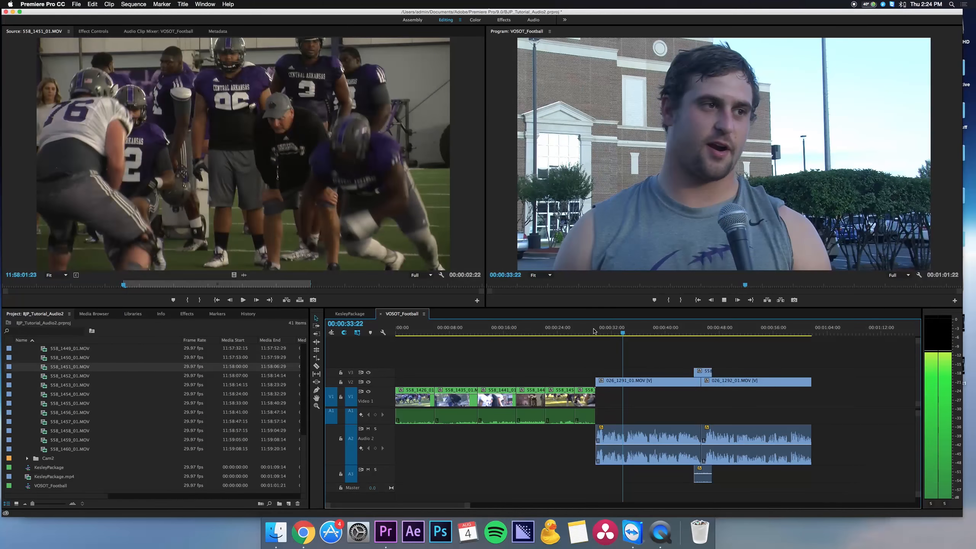
pyautogui.click(694, 331)
pyautogui.press('space')
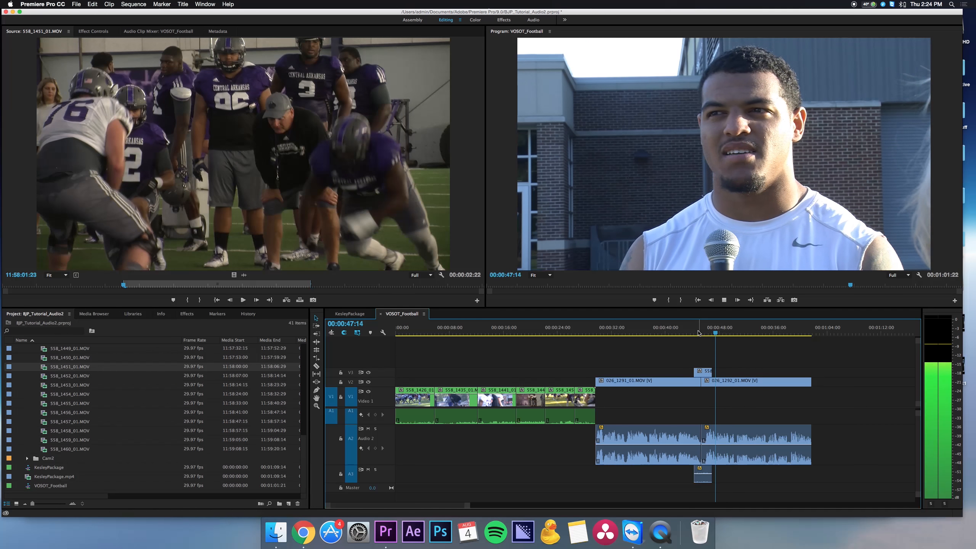
pyautogui.press('space')
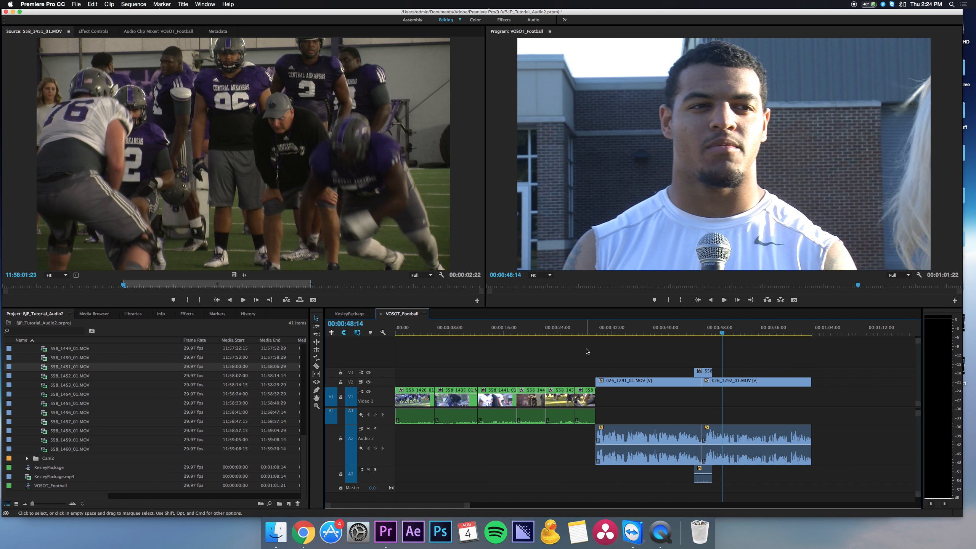
# Collapse the 100815_Practice bin and duplicate the VOSOT_Football sequence.
pyautogui.moveTo(587, 352); pyautogui.dragTo(400, 502)
pyautogui.moveTo(817, 346); pyautogui.dragTo(623, 481)
pyautogui.scroll(10, 38, 393)
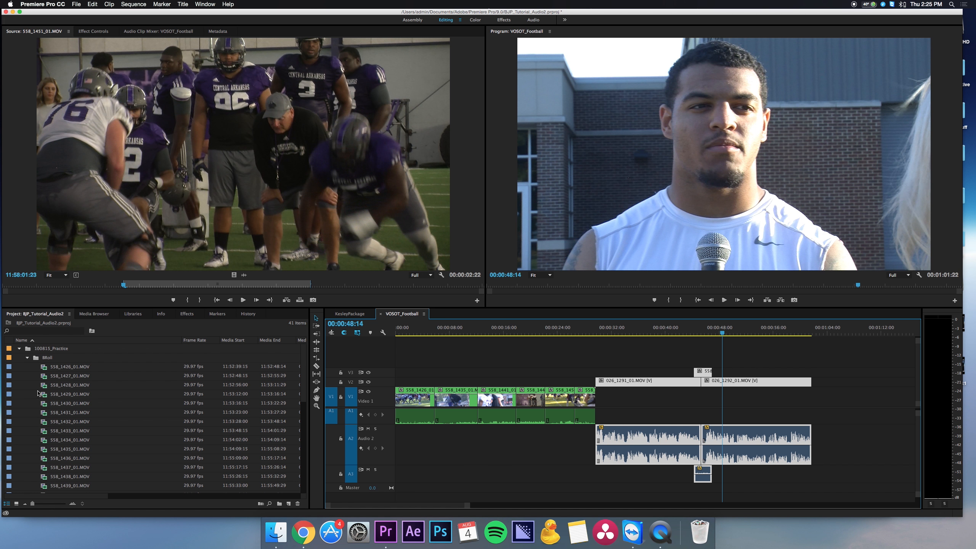
pyautogui.click(19, 349)
pyautogui.click(54, 376)
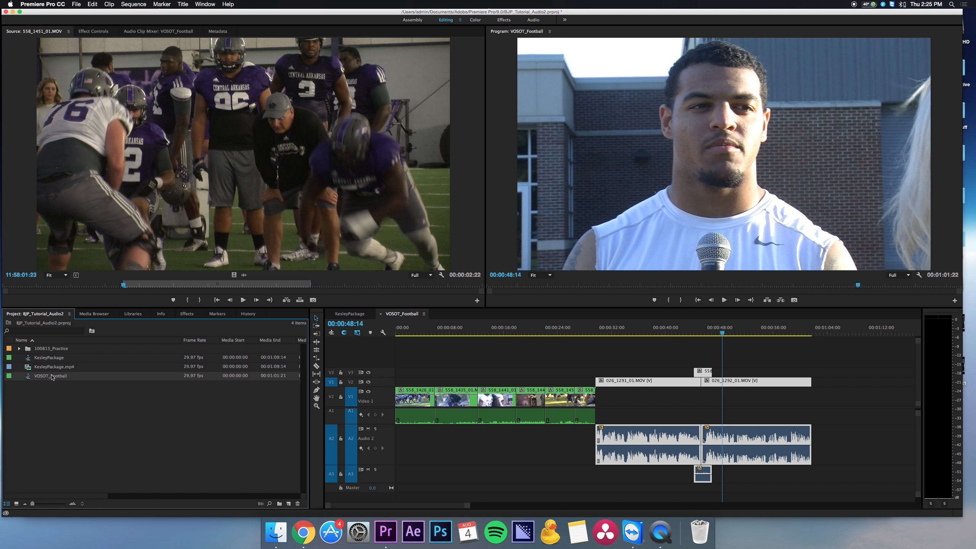
pyautogui.rightClick(50, 377)
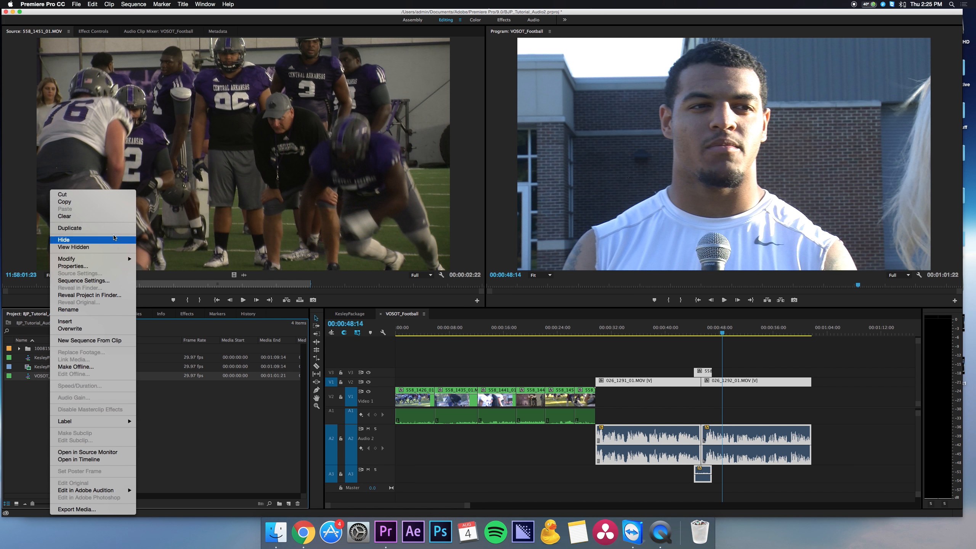
pyautogui.click(92, 227)
# Rename the duplicated sequence VOSOT_Footballa and open it for editing.
pyautogui.click(54, 388)
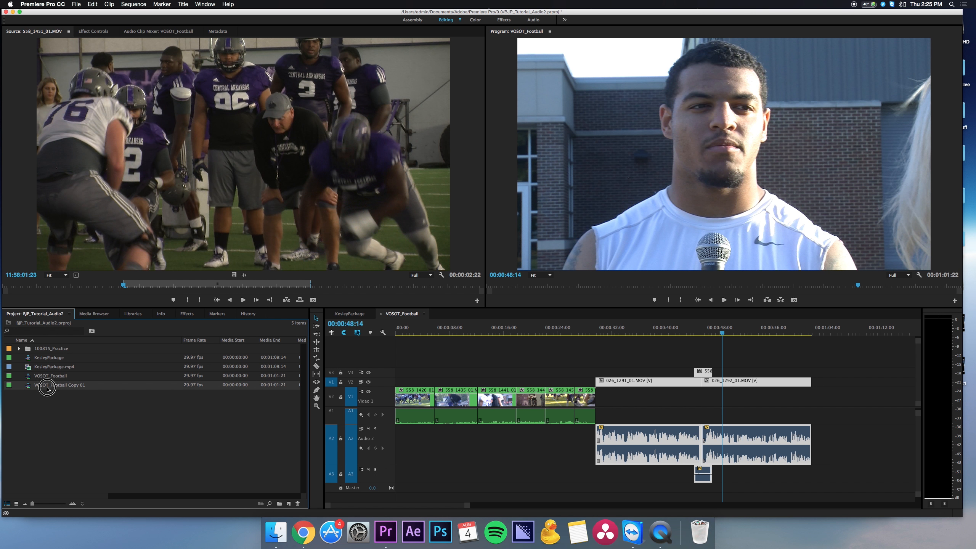
pyautogui.click(52, 386)
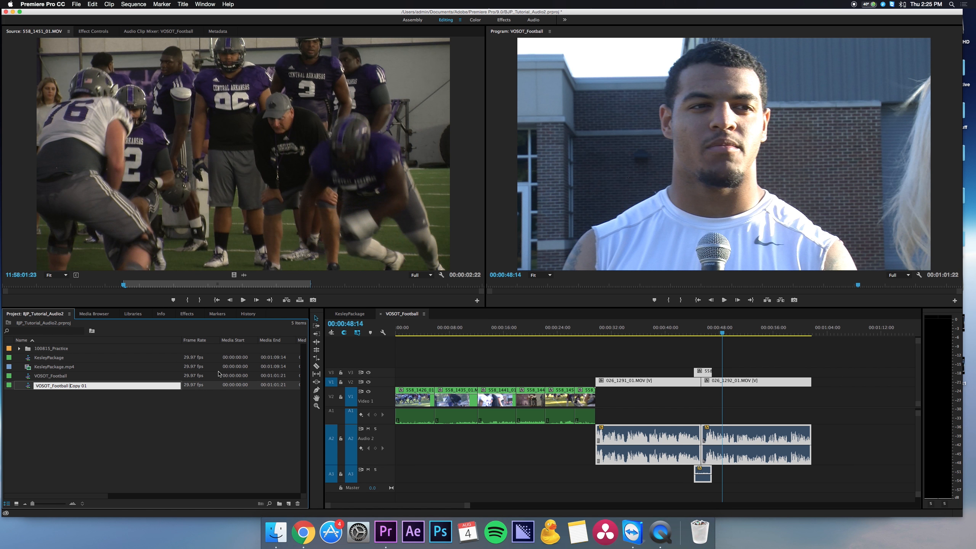
pyautogui.hotkey('shift', 'End')
pyautogui.press('Return')
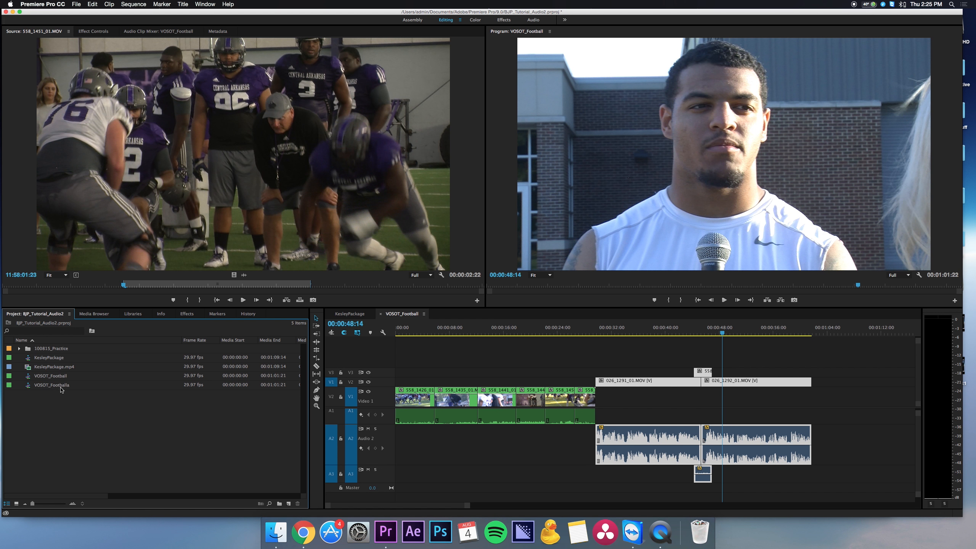
pyautogui.doubleClick(60, 385)
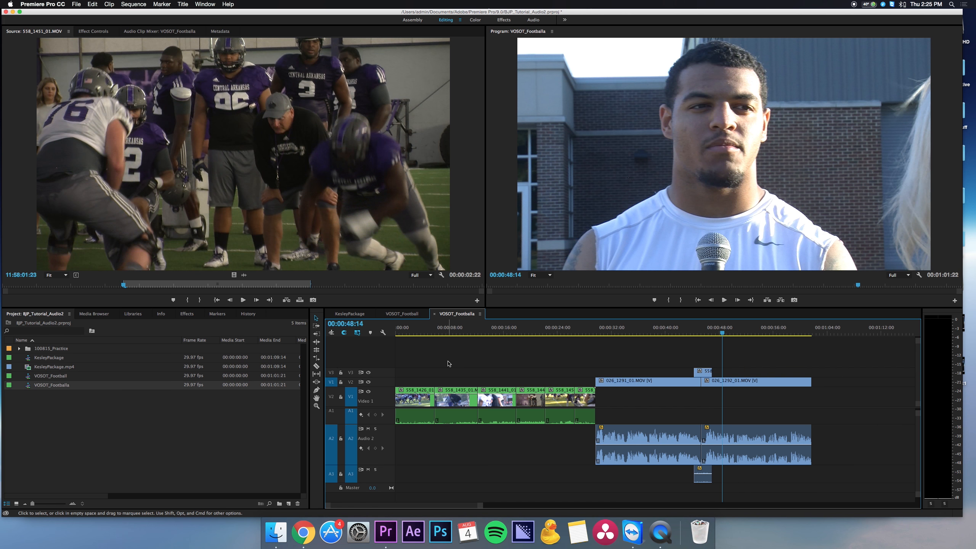
pyautogui.doubleClick(53, 375)
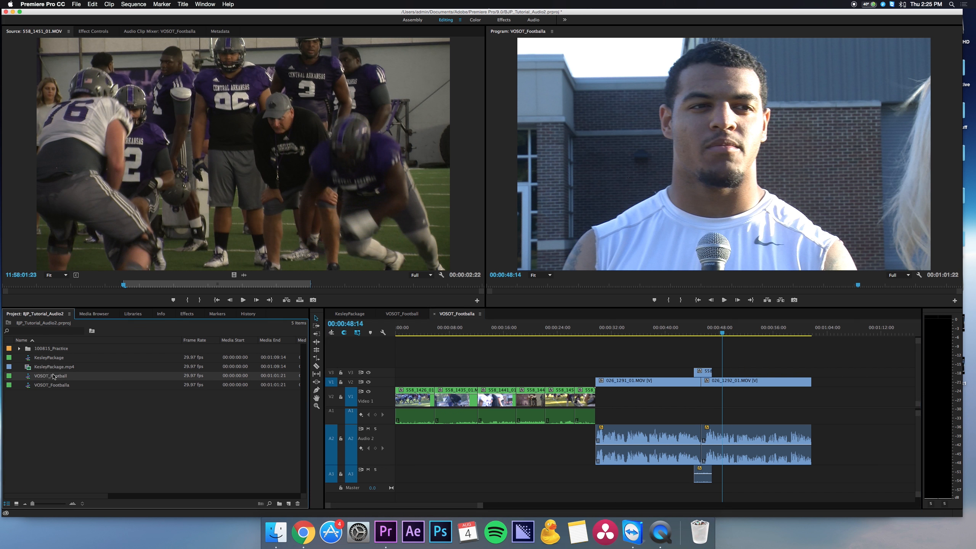
pyautogui.doubleClick(53, 386)
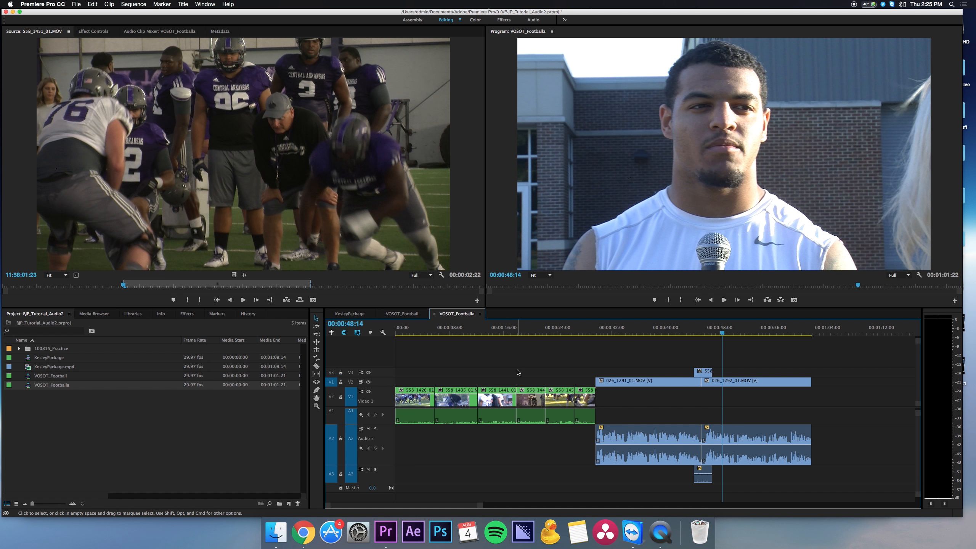
# Move the interview soundbites down to V1 and A1 with the cutaway on V2 and A2, and raise the B-roll clips to V2 and A2.
pyautogui.moveTo(817, 361); pyautogui.dragTo(616, 477)
pyautogui.moveTo(625, 384); pyautogui.dragTo(706, 394)
pyautogui.click(663, 353)
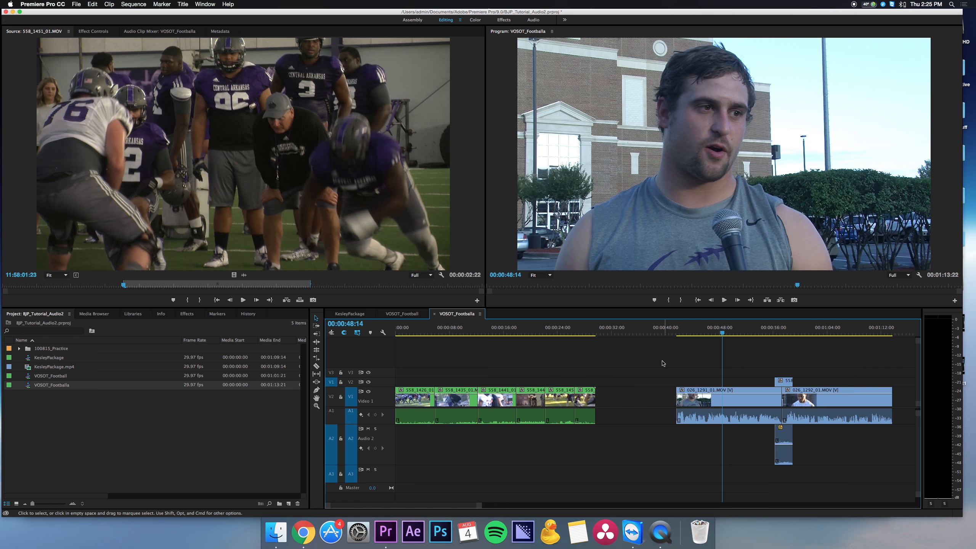
pyautogui.moveTo(661, 361); pyautogui.dragTo(429, 442)
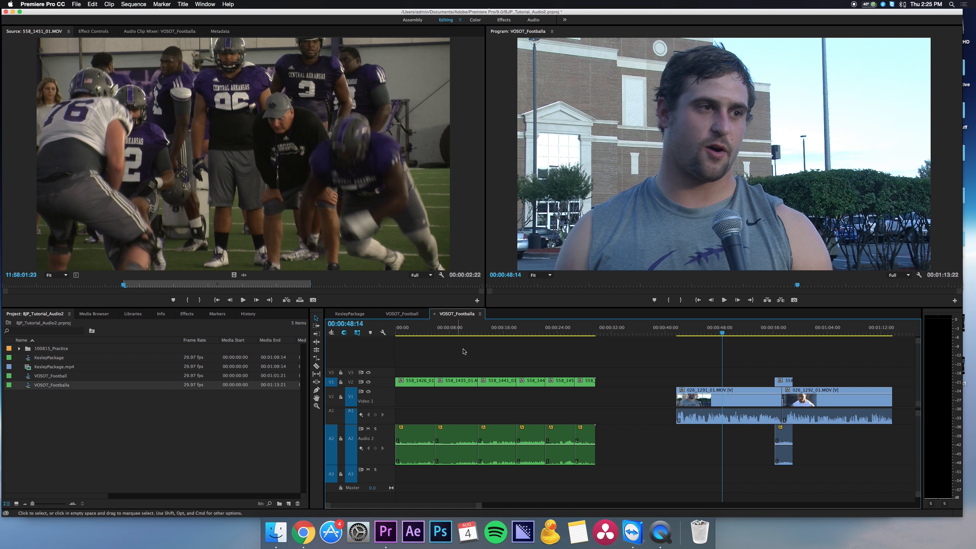
# Shift the soundbites and their cutaway earlier under the B-roll so that the first soundbite starts at 00:00:25:00.
pyautogui.moveTo(898, 371); pyautogui.dragTo(734, 449)
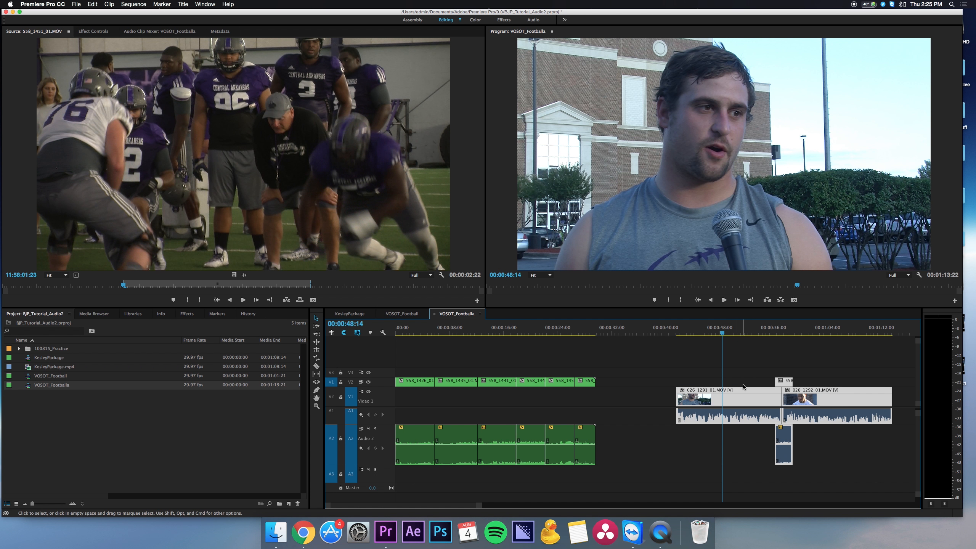
pyautogui.moveTo(741, 394); pyautogui.dragTo(654, 396)
pyautogui.click(588, 330)
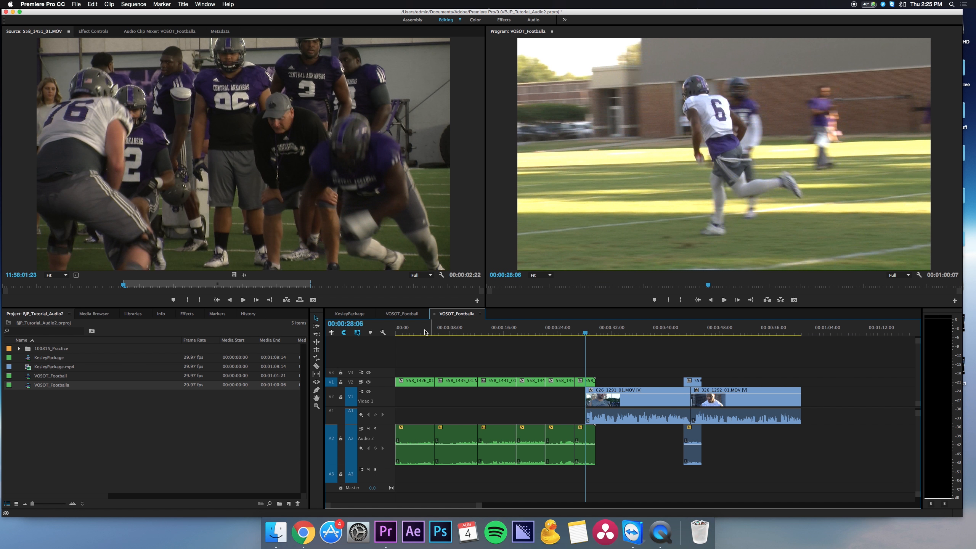
pyautogui.click(353, 324)
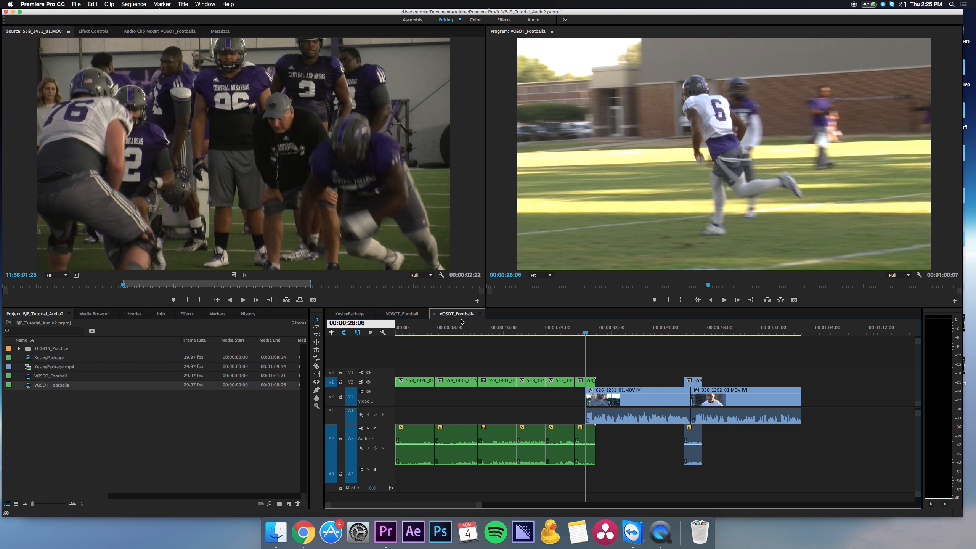
pyautogui.press('Escape')
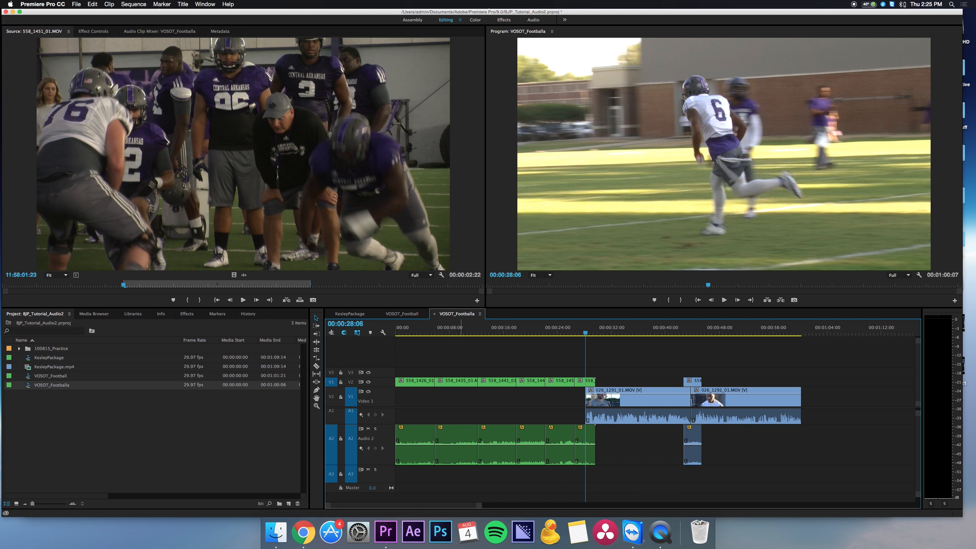
pyautogui.click(352, 323)
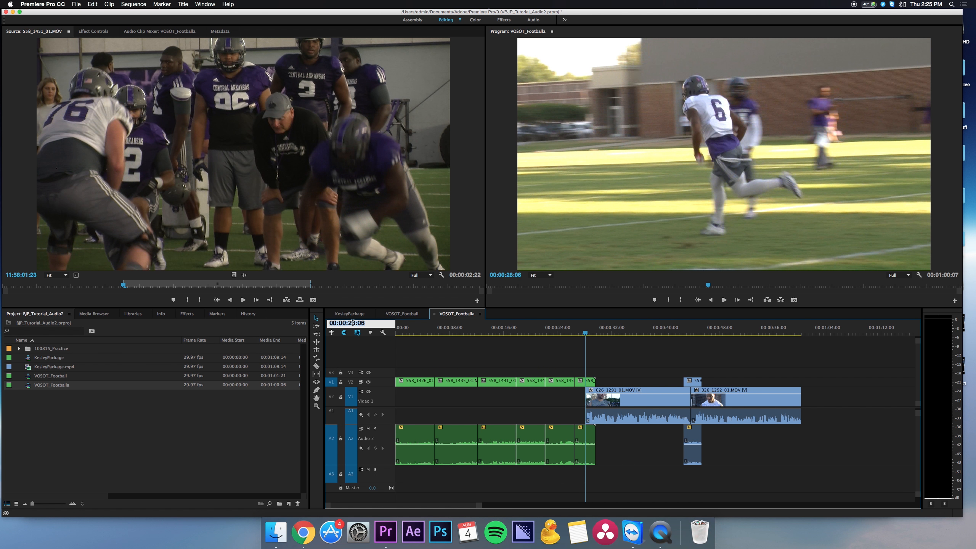
pyautogui.write('2')
pyautogui.write('5:00')
pyautogui.press('Return')
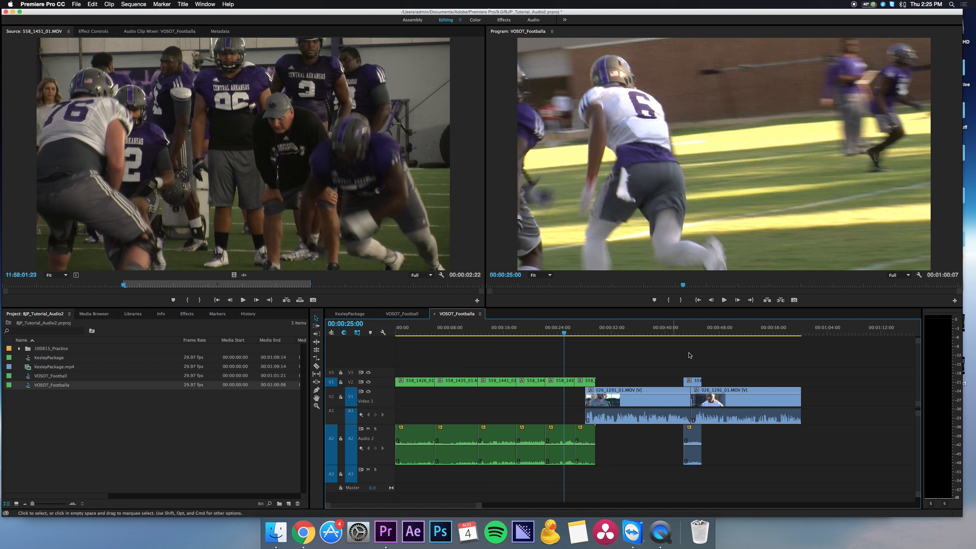
pyautogui.moveTo(778, 359); pyautogui.dragTo(645, 486)
pyautogui.moveTo(651, 398); pyautogui.dragTo(629, 398)
# Play the VOSOT_Footballa sequence through the overlap where the first soundbite begins beneath the last B-roll clips.
pyautogui.press('Home')
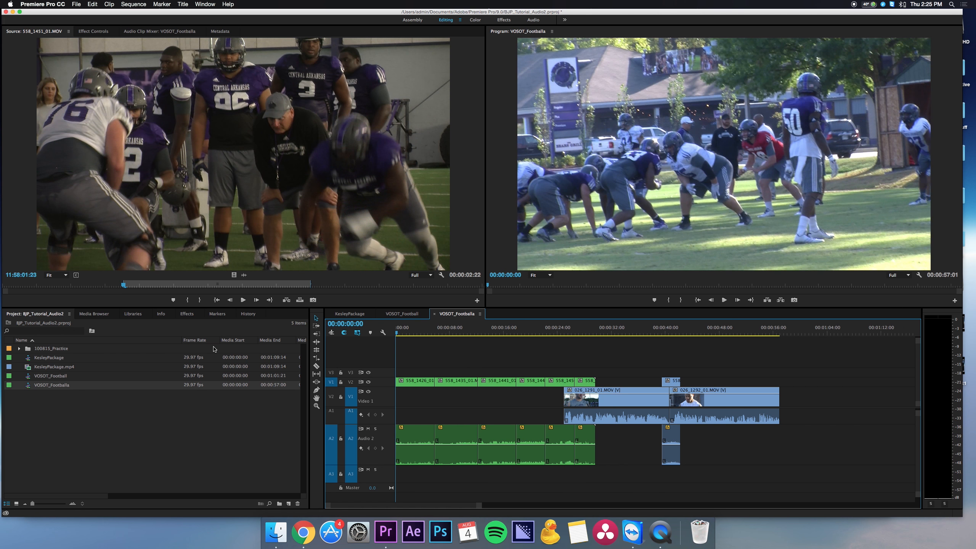
pyautogui.moveTo(399, 332); pyautogui.dragTo(557, 337)
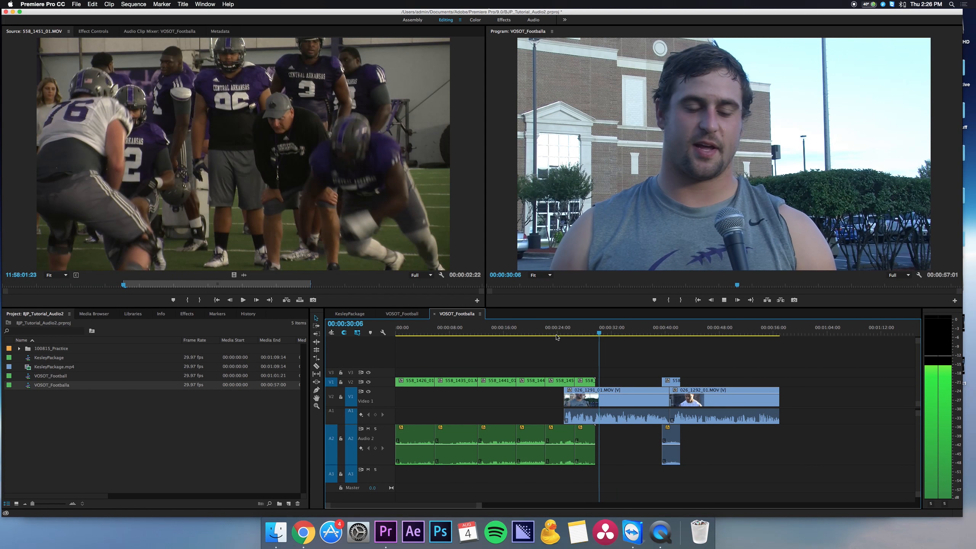
pyautogui.press('space')
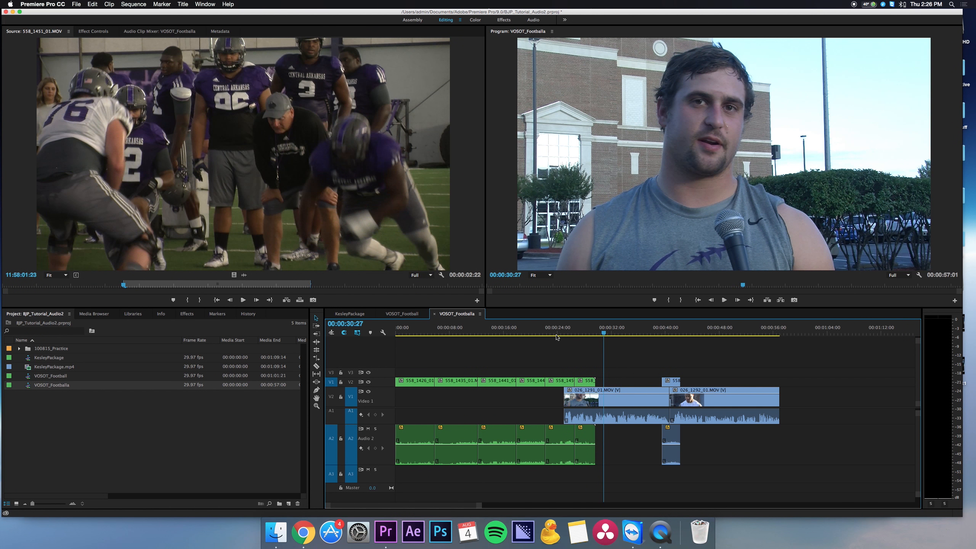
# Give the cutaway clip on V2 the same green label as the B-roll, and move the playhead just ahead of the cutaway.
pyautogui.click(675, 380)
pyautogui.rightClick(675, 381)
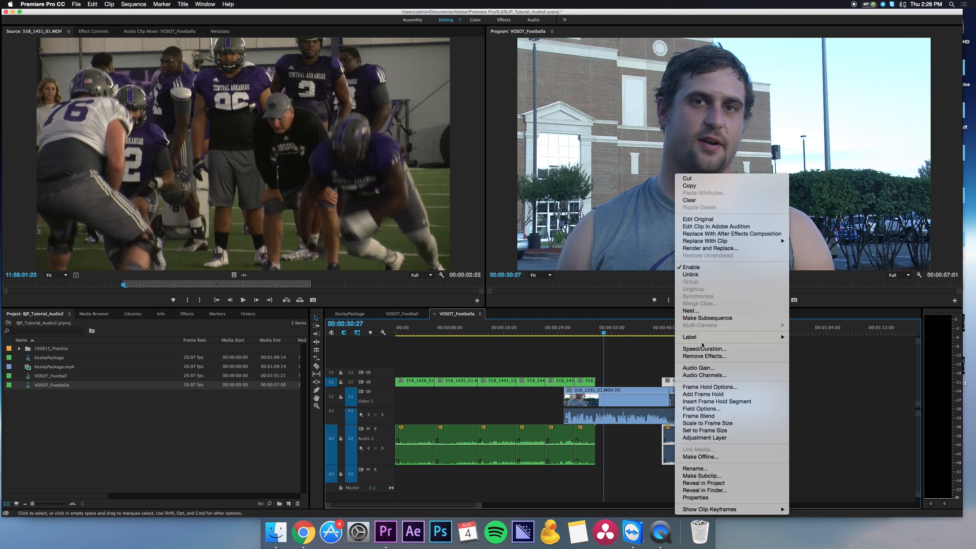
pyautogui.moveTo(704, 337)
pyautogui.click(811, 387)
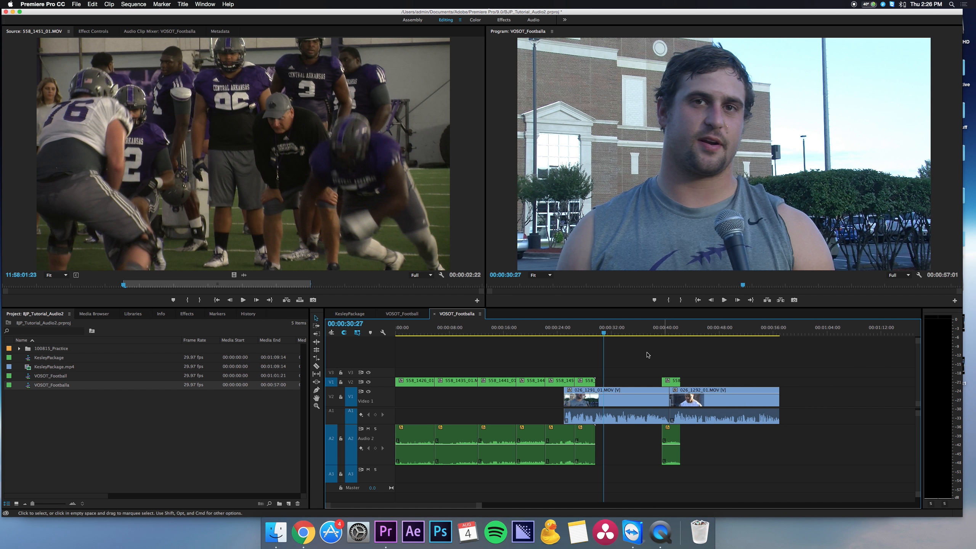
pyautogui.moveTo(640, 331); pyautogui.dragTo(659, 332)
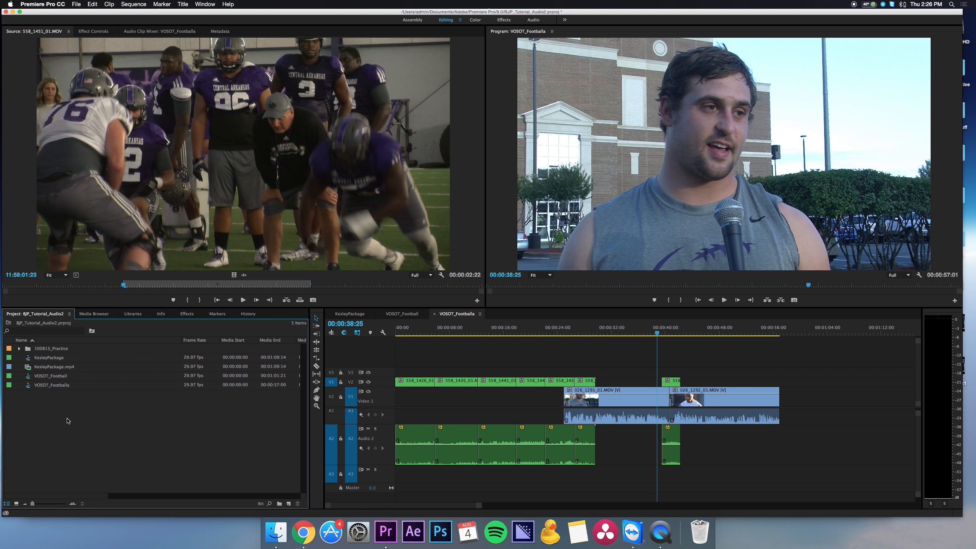
# Duplicate the VOSOT_Footballa sequence and open the copy.
pyautogui.rightClick(57, 385)
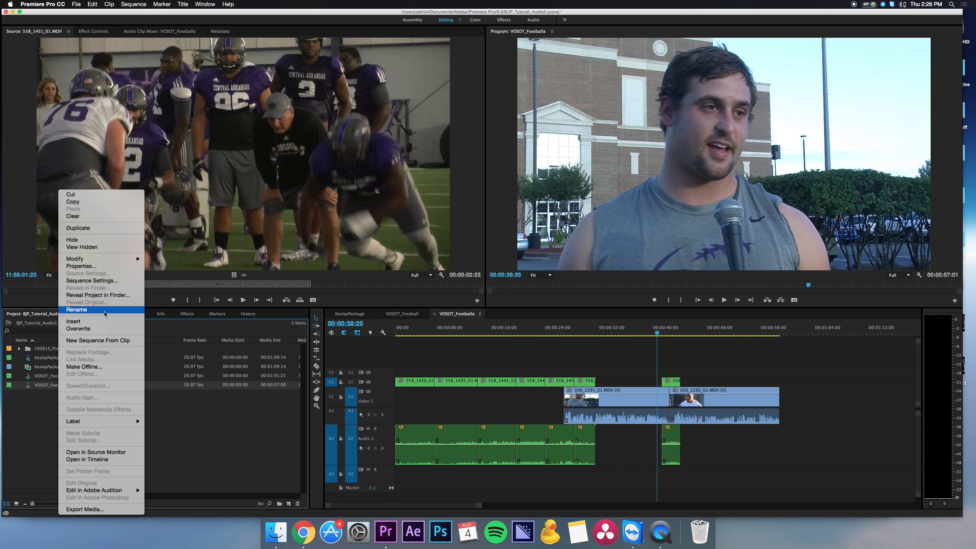
pyautogui.click(79, 228)
pyautogui.doubleClick(64, 399)
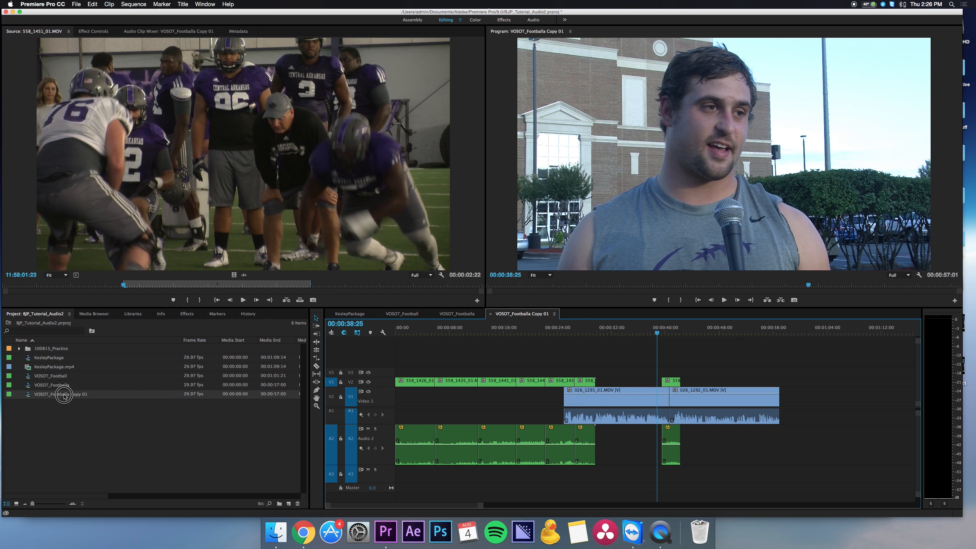
# Copy 026_1281_01.MOV from the start of KesleyPackage into VOSOT_Footballa Copy 01 and place it directly before the first soundbite on V1 and A1.
pyautogui.doubleClick(54, 362)
pyautogui.moveTo(418, 362); pyautogui.dragTo(395, 452)
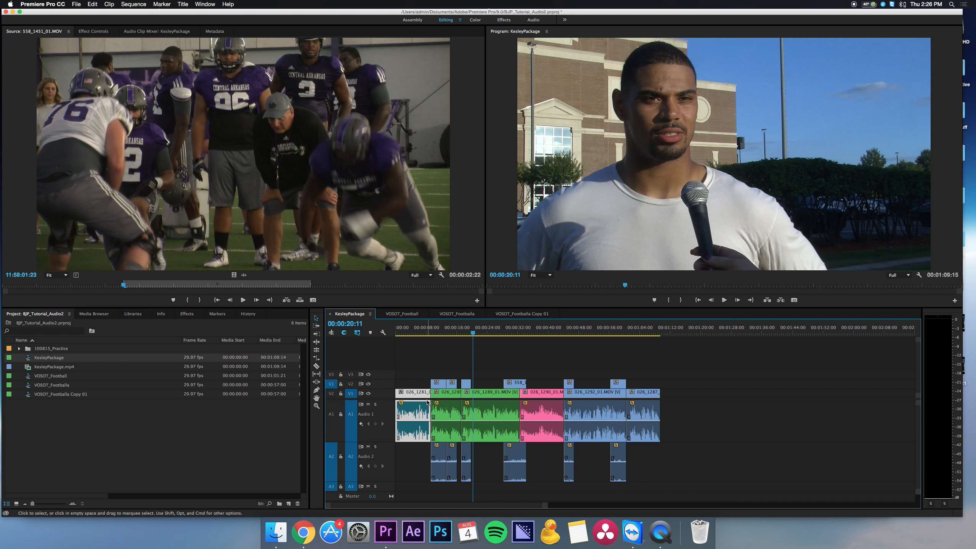
pyautogui.click(506, 315)
pyautogui.click(813, 329)
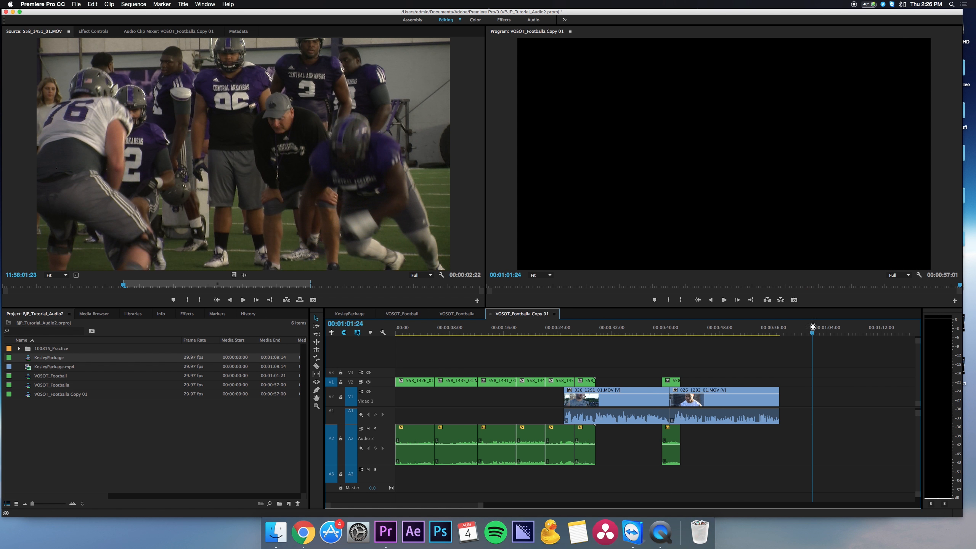
pyautogui.press('super+v')
pyautogui.click(780, 389)
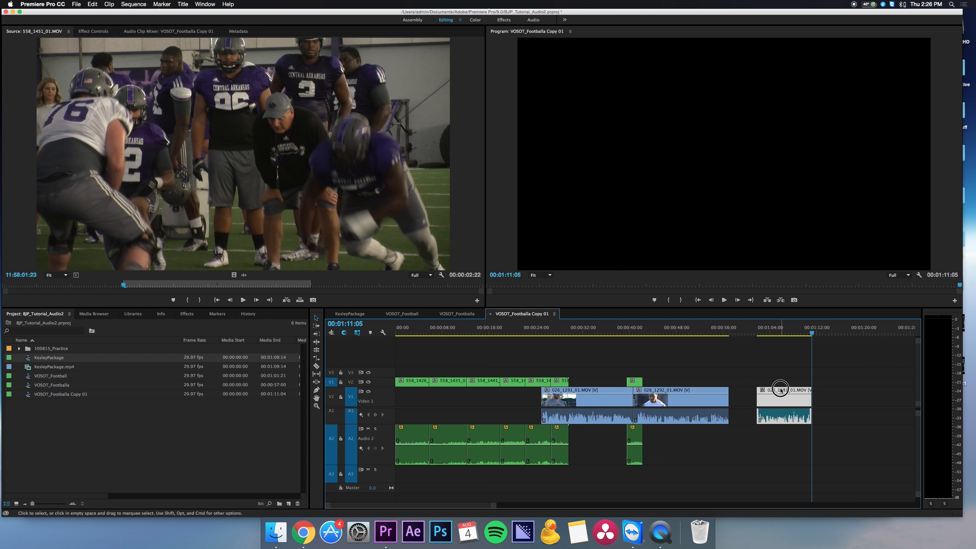
pyautogui.moveTo(780, 390); pyautogui.dragTo(511, 391)
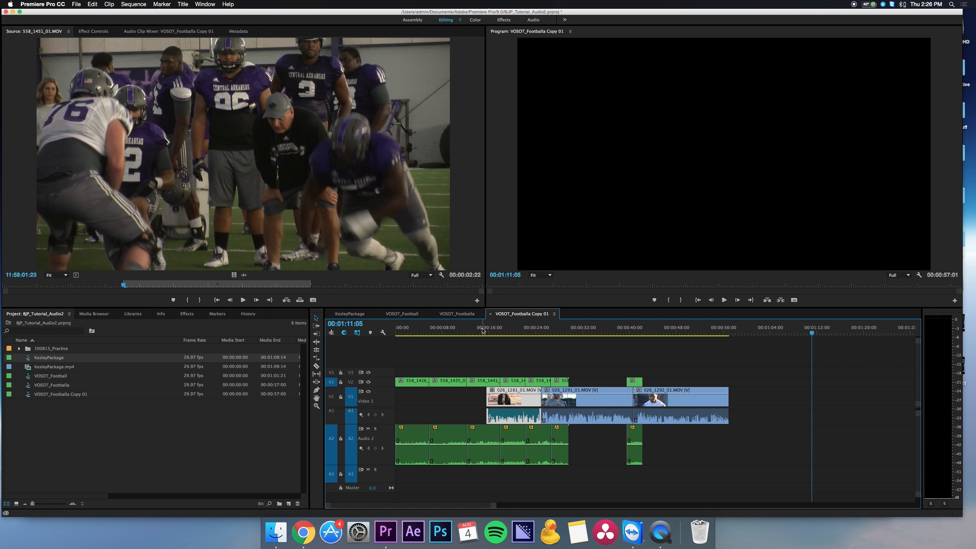
# Play the sequence copy from just before the added clip to the start of the next soundbite to check the audio mix.
pyautogui.click(482, 330)
pyautogui.press('space')
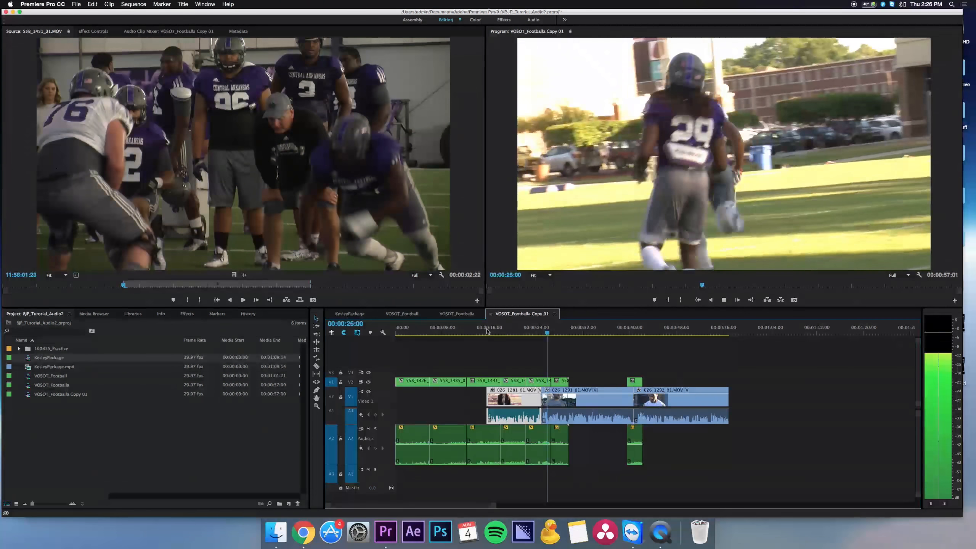
pyautogui.press('space')
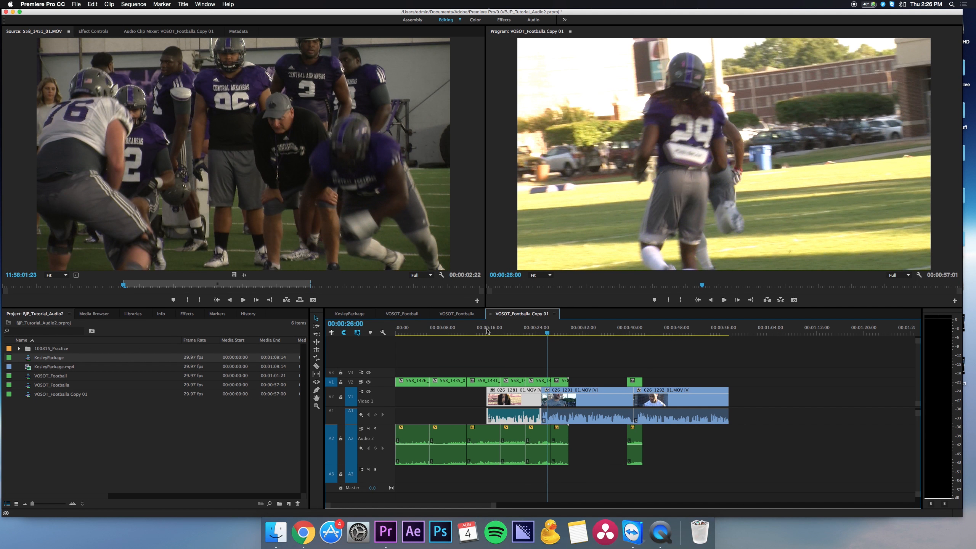